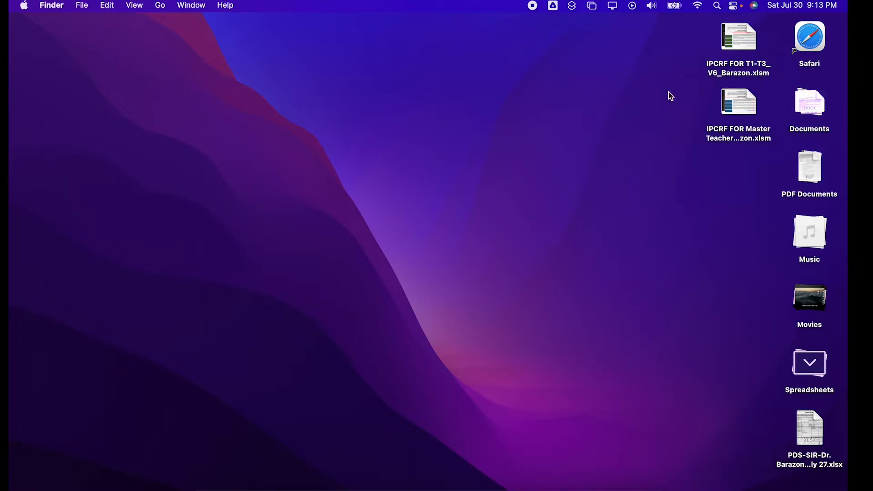
- Open the IPCRF FOR T1-T3 V6 workbook from the desktop with macros enabled and its external links updated
left_click(741, 45)
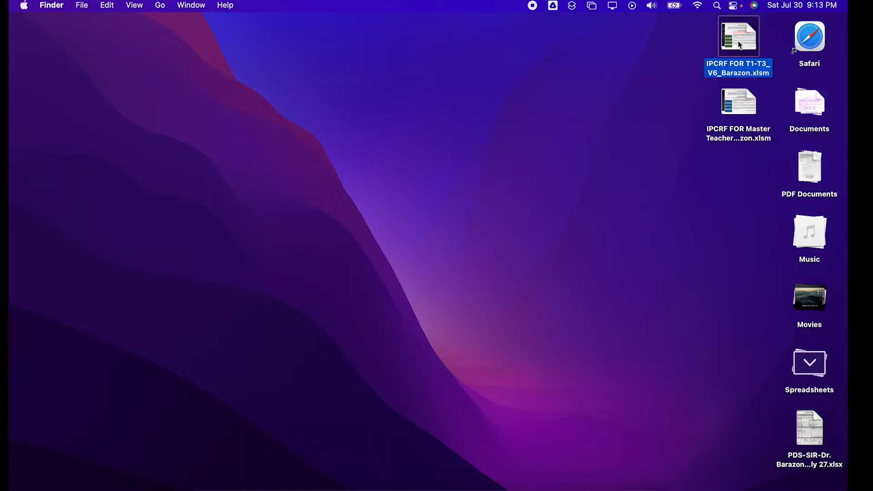
double_click(741, 45)
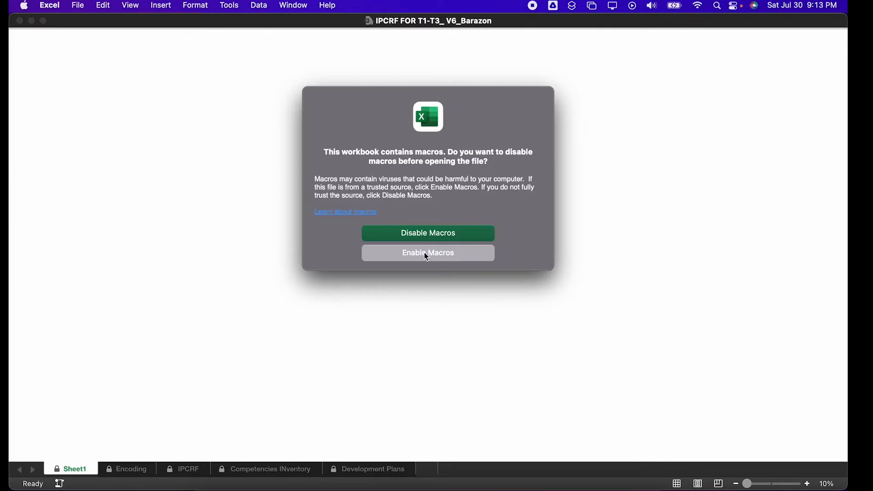
left_click(424, 253)
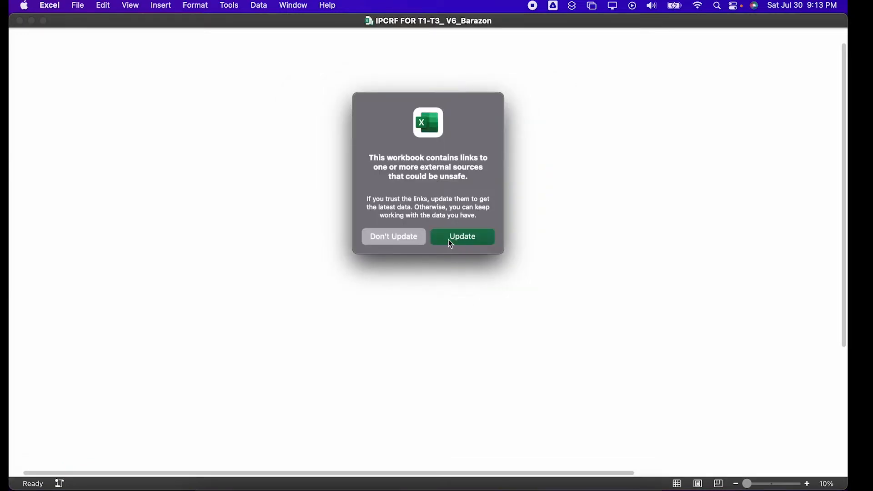
left_click(450, 237)
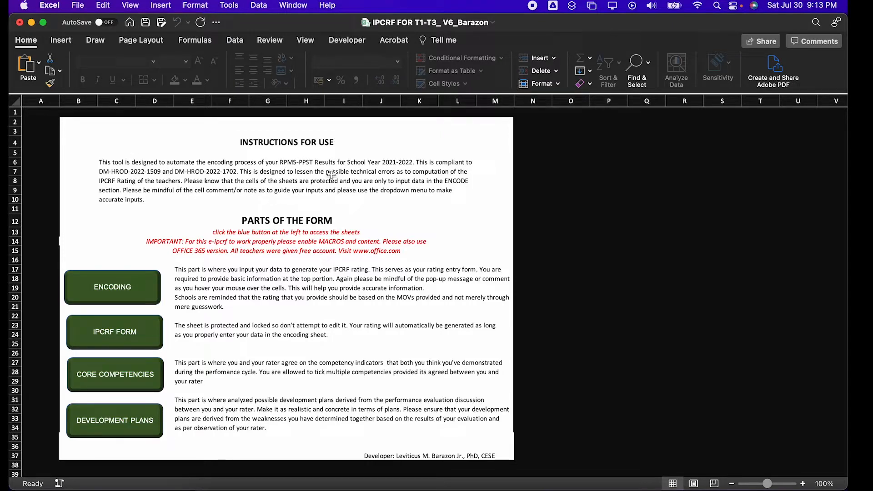
- Read the instructions for use and the descriptions of the form's four parts on the instructions sheet
scroll(340, 171, "up", 2)
scroll(340, 170, "up", 5)
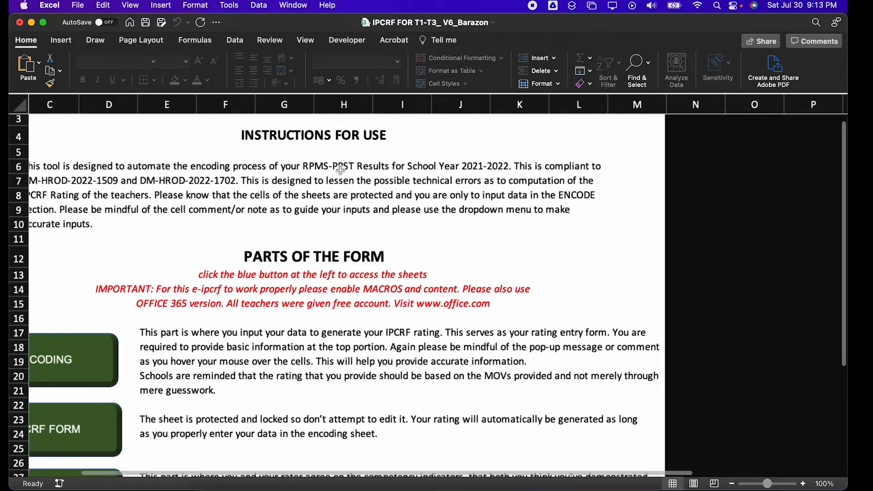
scroll(340, 170, "left", 1)
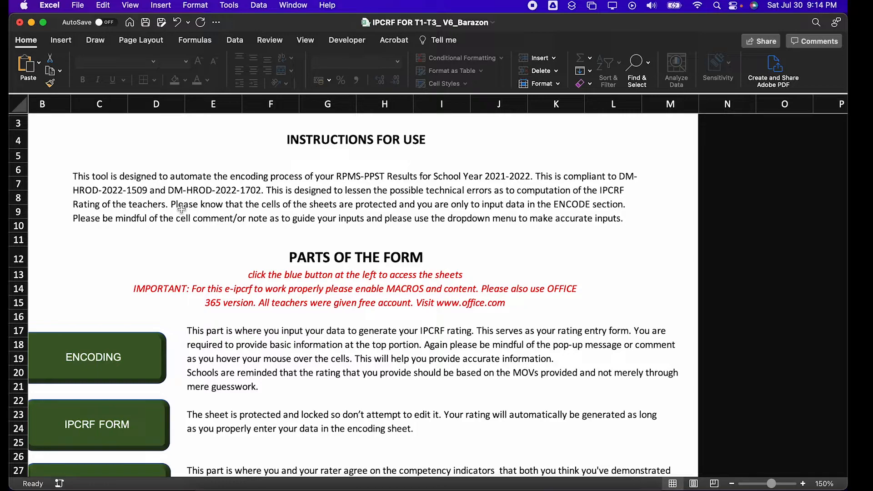
scroll(181, 209, "left", 2)
scroll(181, 209, "down", 1)
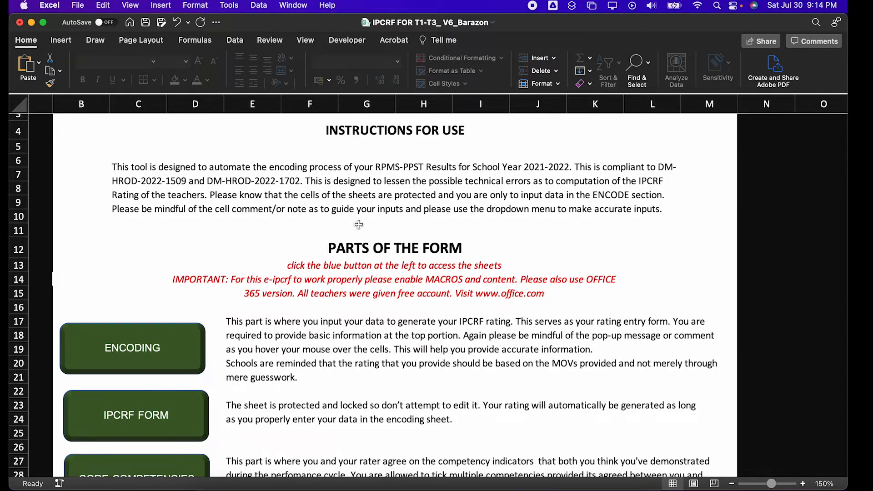
scroll(359, 225, "left", 2)
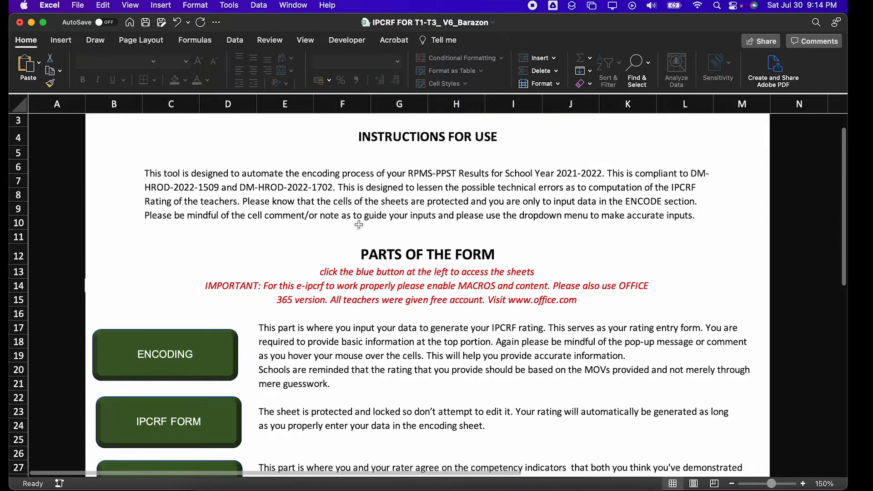
scroll(358, 224, "down", 2)
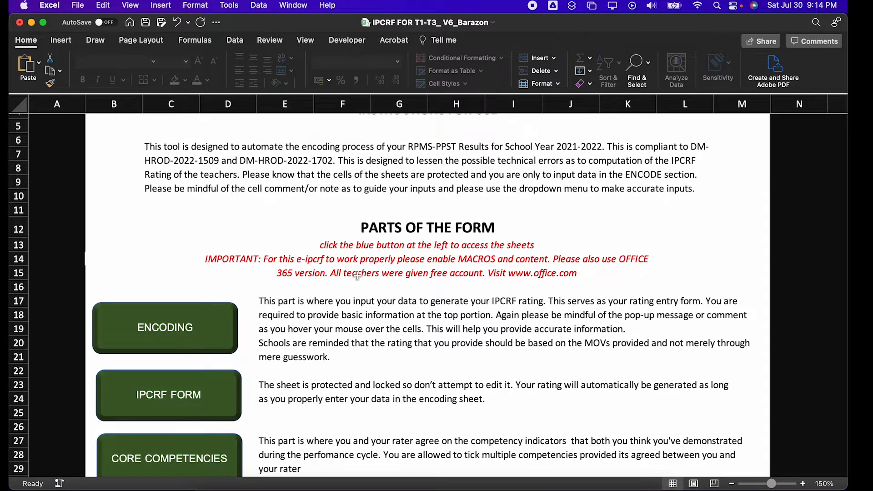
scroll(370, 285, "down", 3)
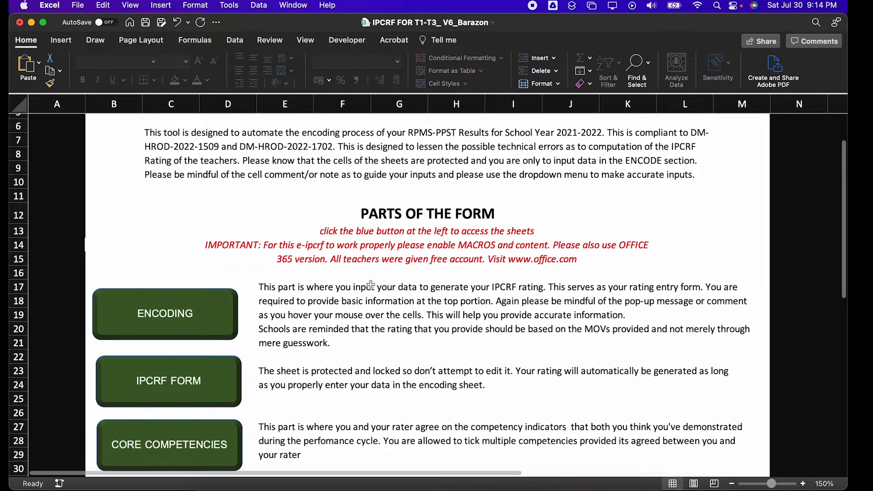
scroll(370, 285, "down", 2)
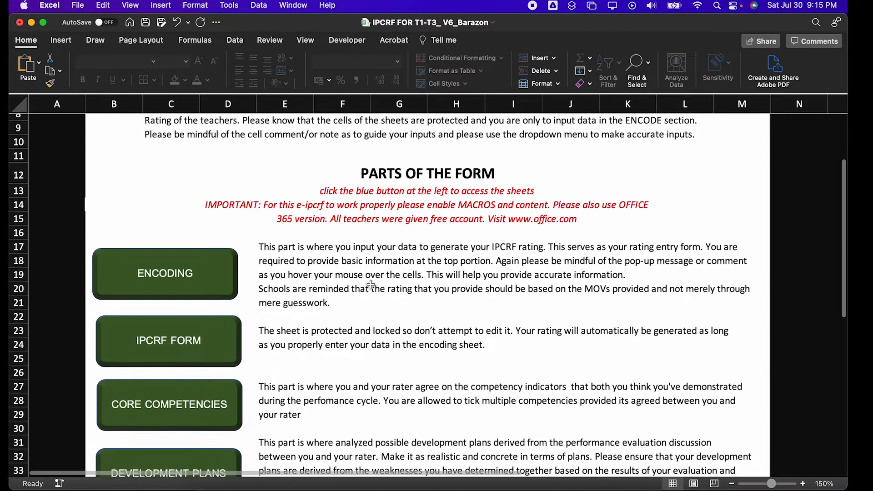
scroll(371, 285, "down", 1)
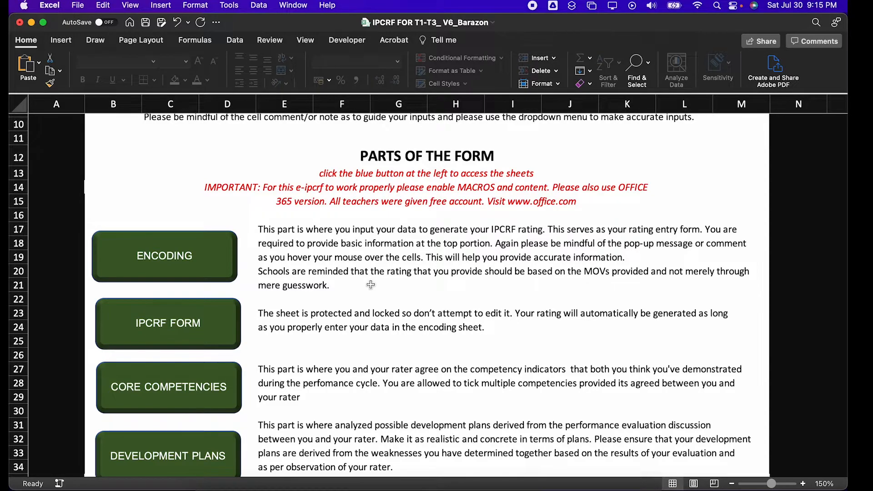
scroll(371, 285, "up", 3)
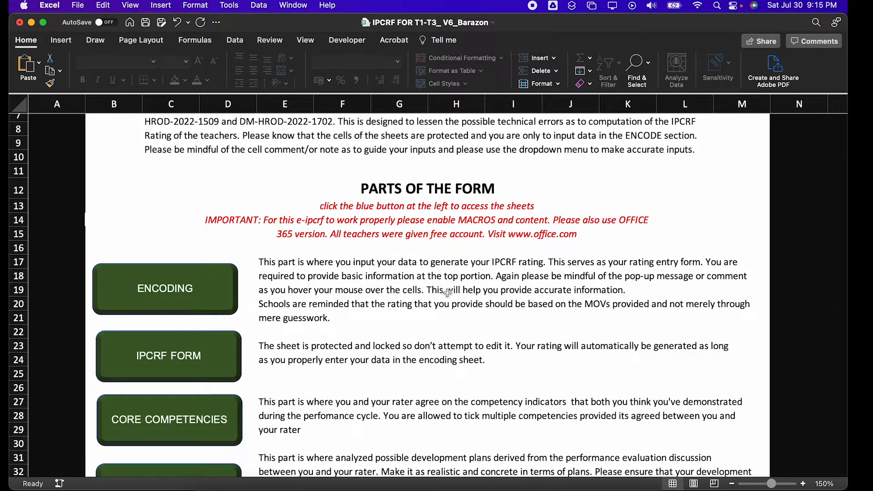
scroll(505, 295, "down", 1)
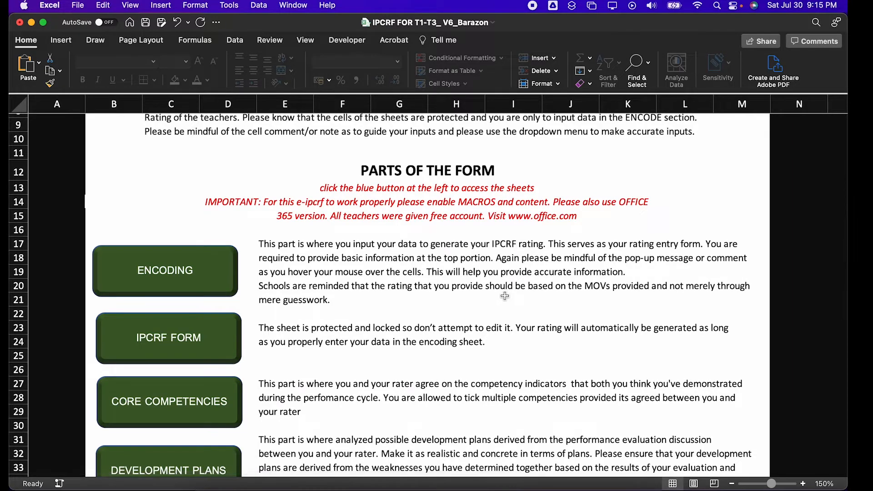
scroll(505, 296, "down", 2)
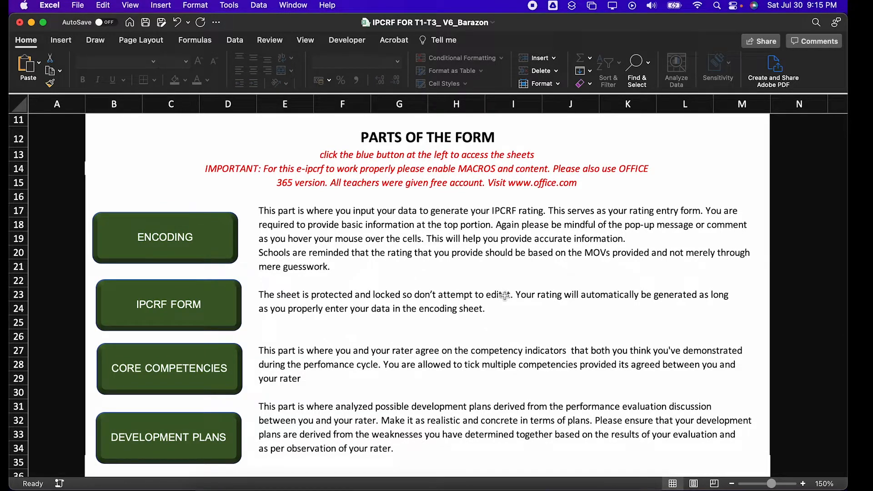
scroll(504, 296, "down", 1)
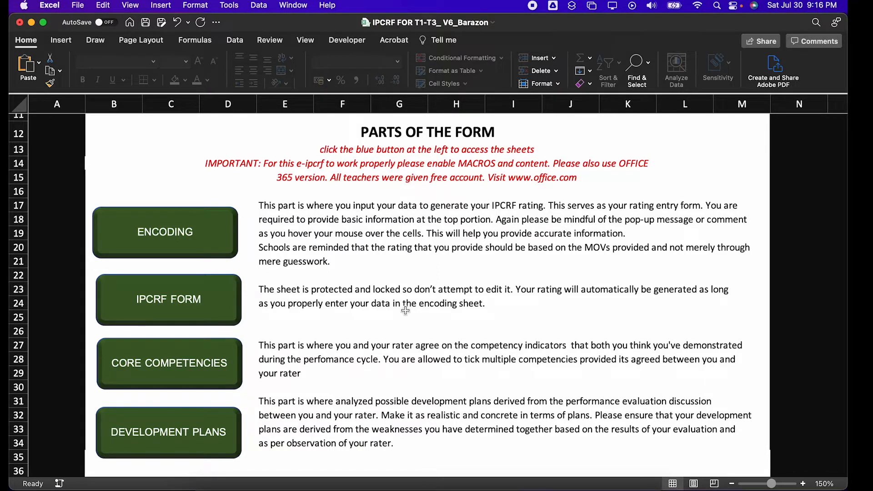
scroll(405, 311, "down", 2)
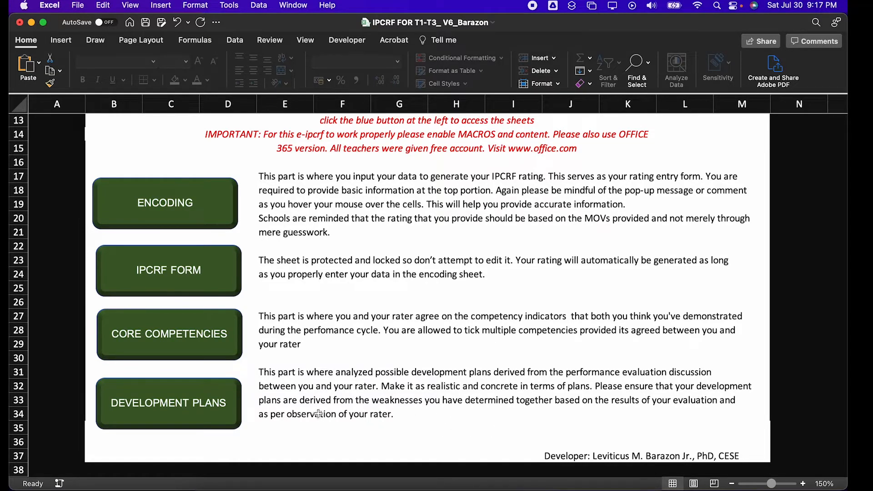
scroll(378, 410, "down", 3)
scroll(378, 411, "up", 10)
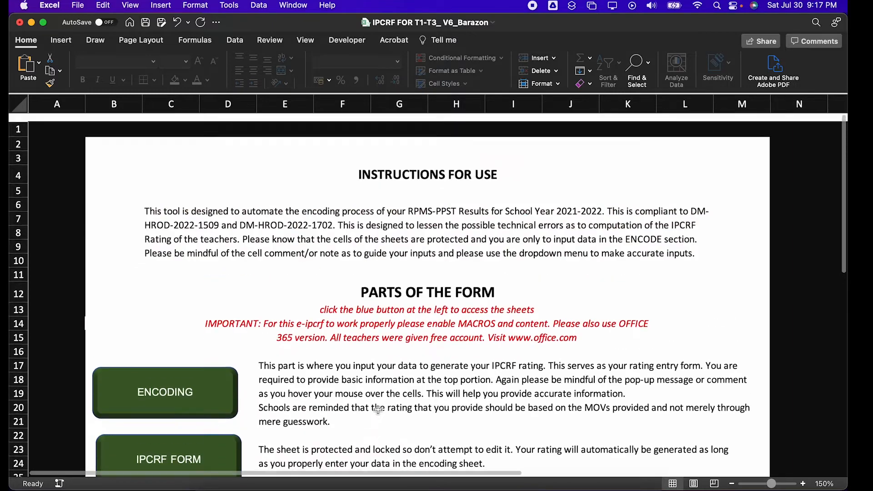
- Go to the Encoding sheet from the parts of the form
scroll(377, 411, "down", 6)
scroll(378, 411, "down", 1)
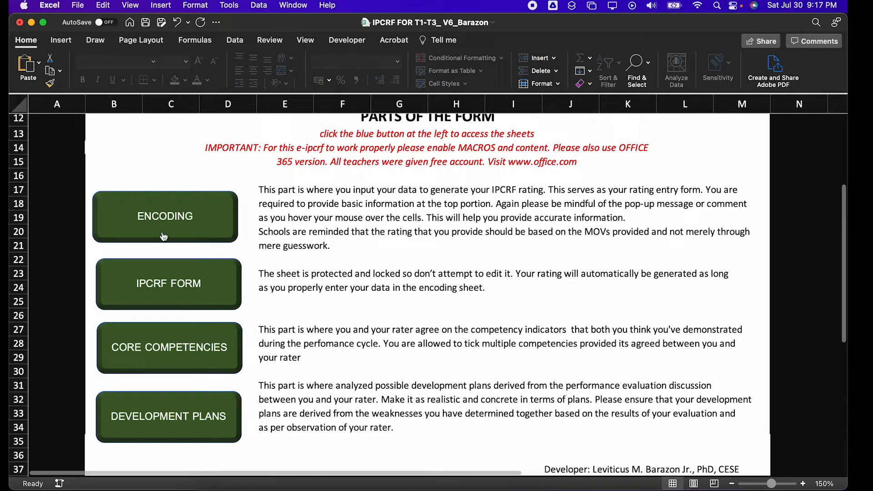
left_click(160, 217)
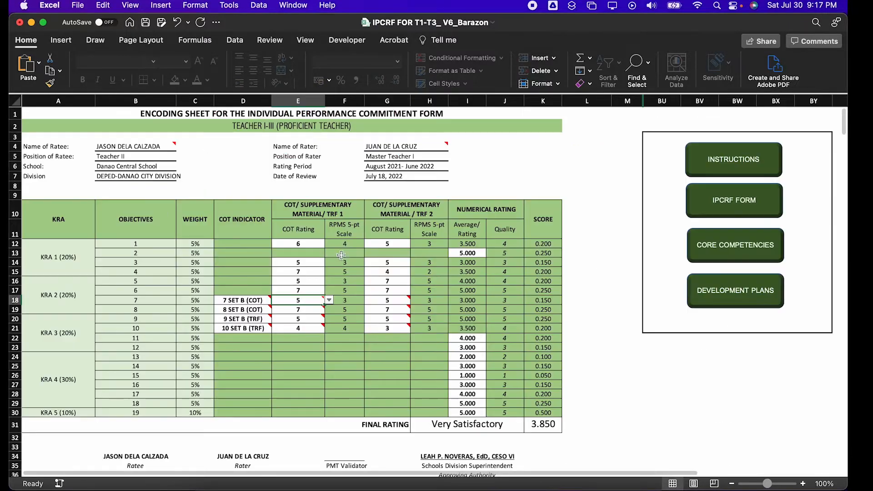
- Replace the Name of Ratee in B4 with the ratee's full name in all caps, including the middle initial
scroll(264, 256, "up", 5)
scroll(263, 256, "left", 4)
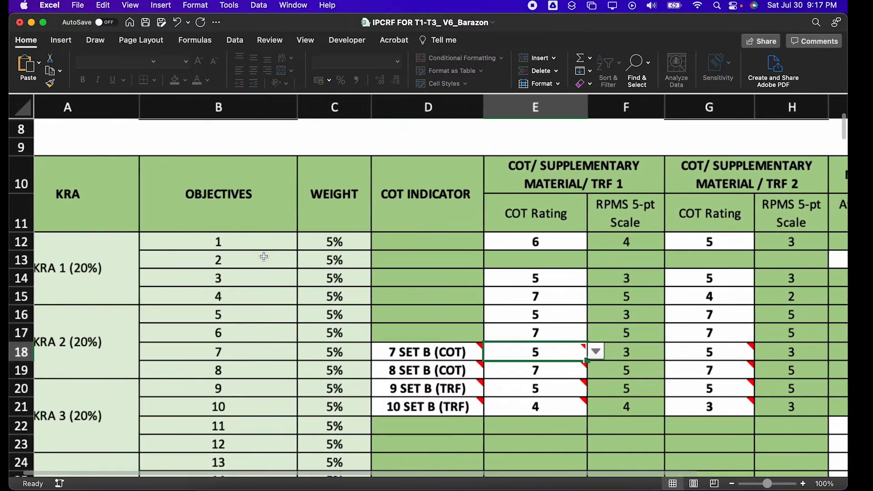
scroll(264, 255, "up", 4)
left_click(238, 203)
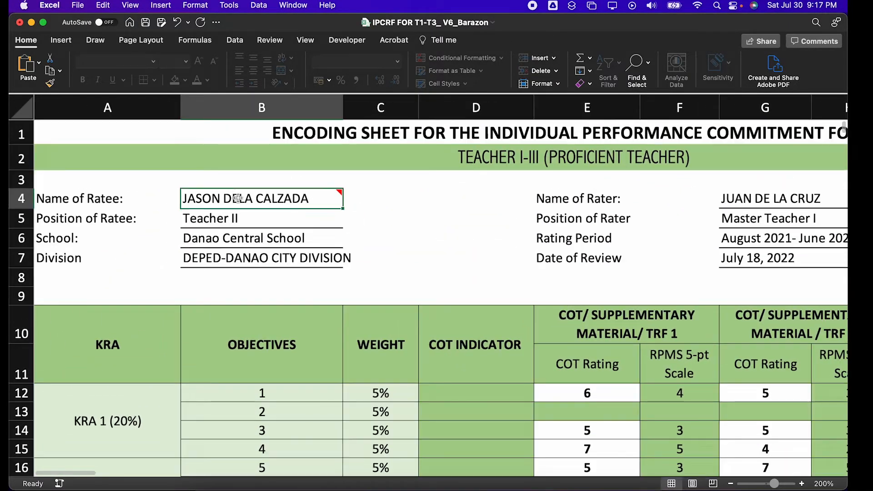
type("Juan Del")
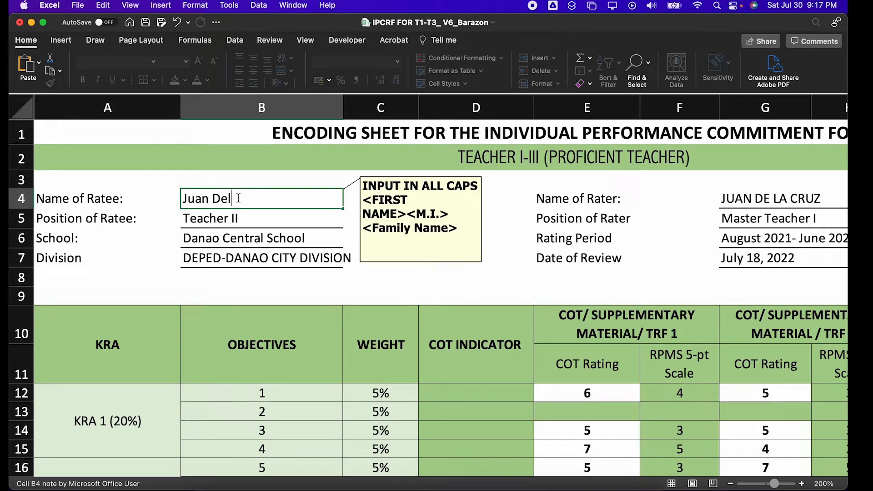
type("a Cruz")
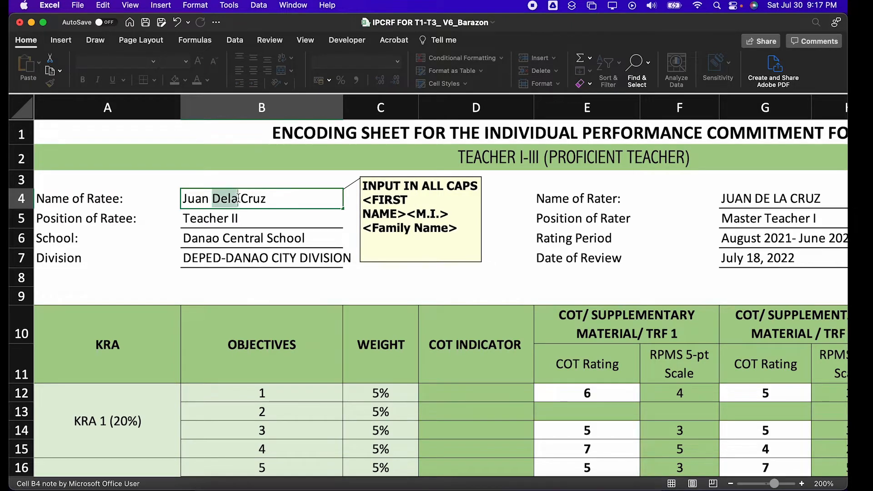
left_click_drag(288, 197, 183, 199)
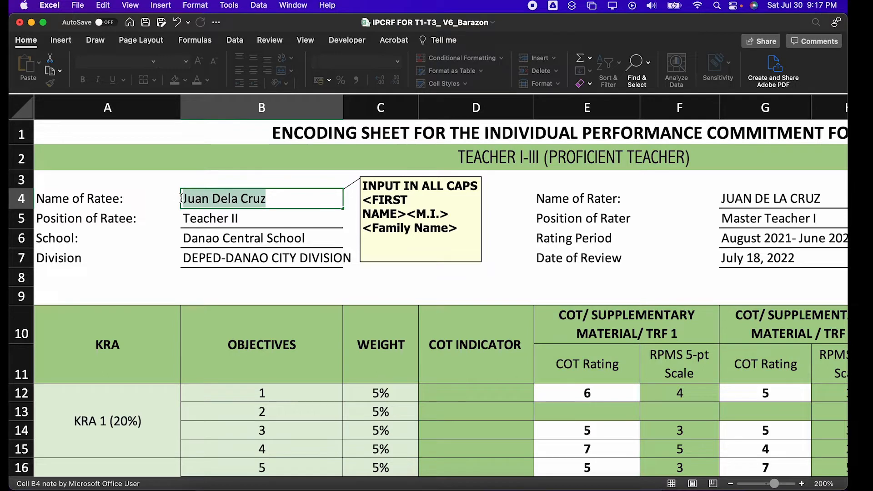
type("JUA")
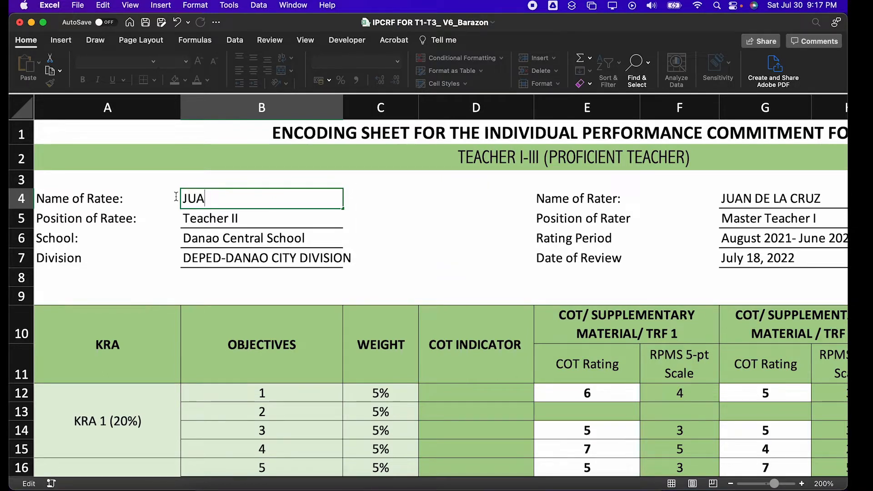
type("N DLE")
key("BackSpace")
key("BackSpace")
key("BackSpace")
type("M.")
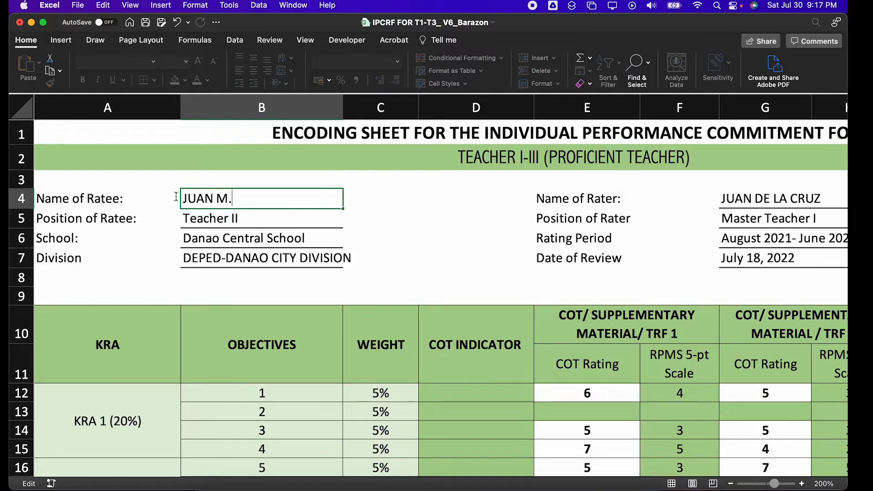
type(" DELA CRUZ")
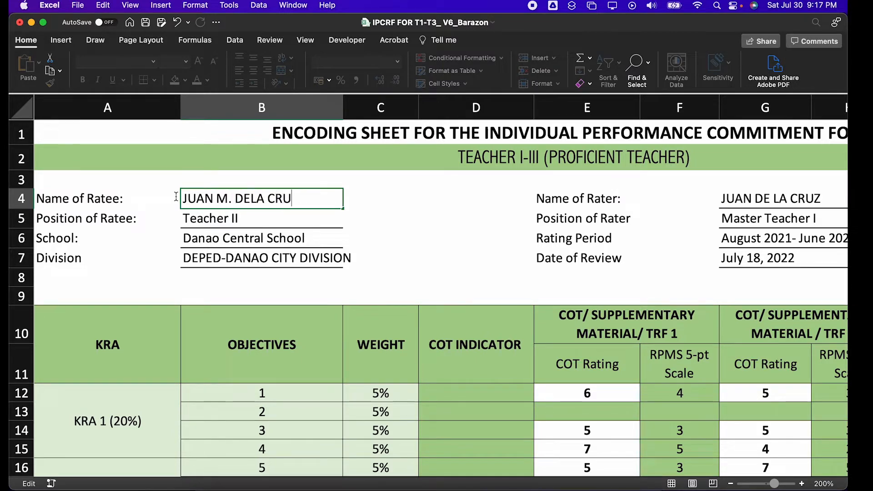
- Set the Position of Ratee to Teacher I and enter Sabang Elementary as the school
left_click(226, 218)
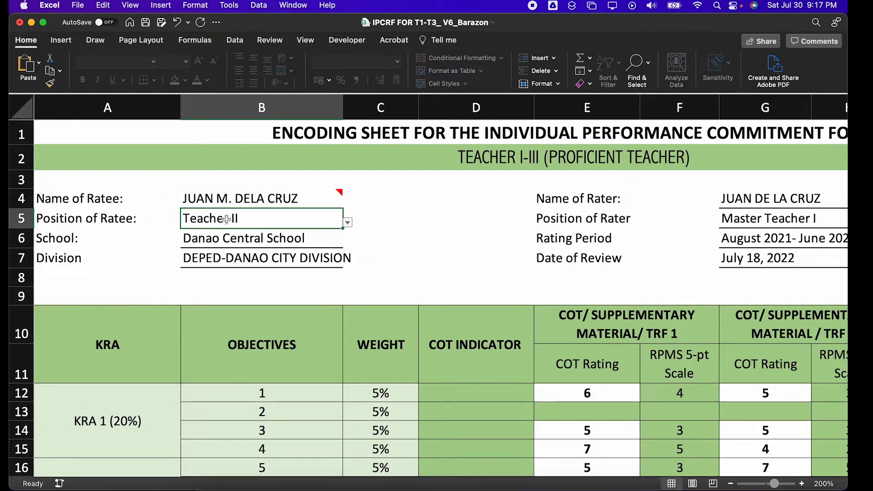
left_click(348, 223)
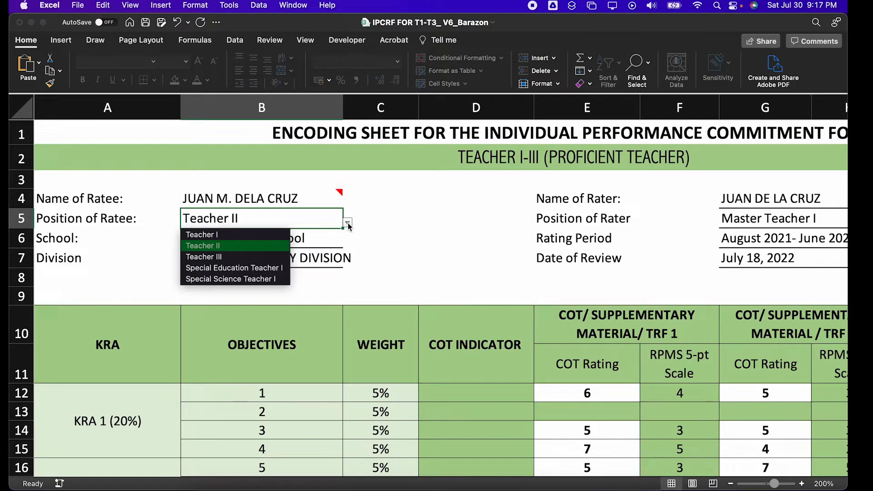
left_click(228, 234)
left_click(256, 244)
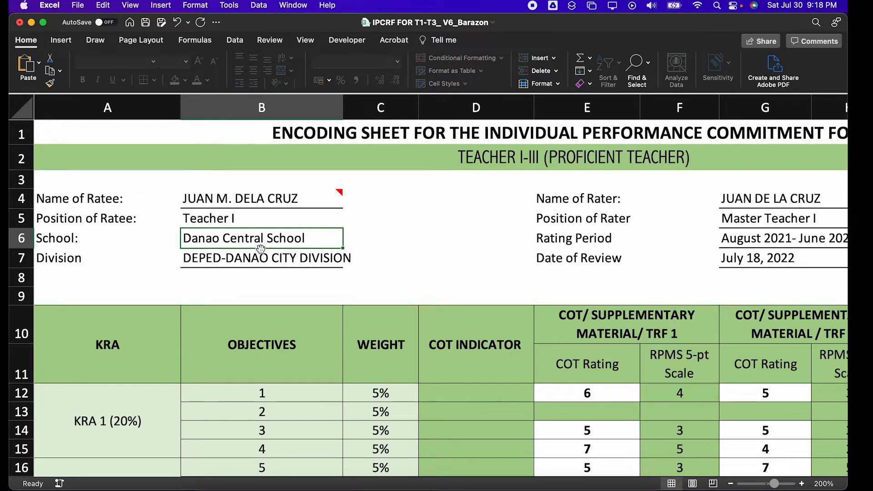
type("Sabang Elementary")
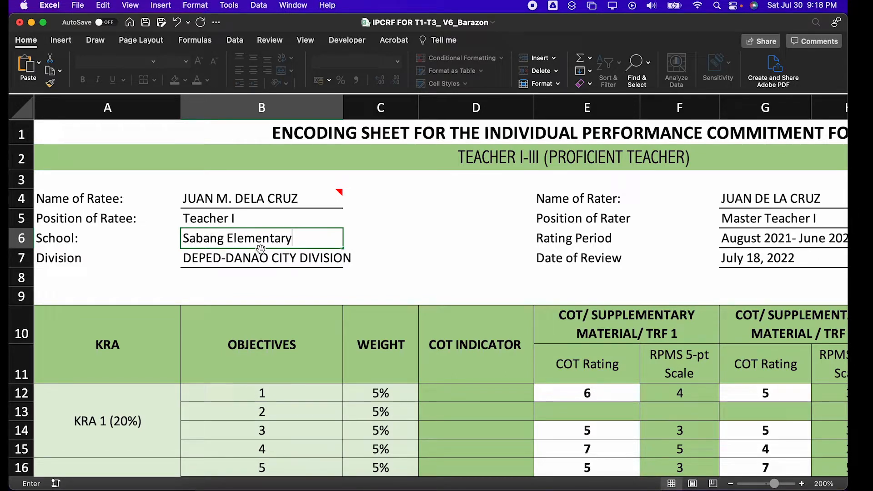
key("Return")
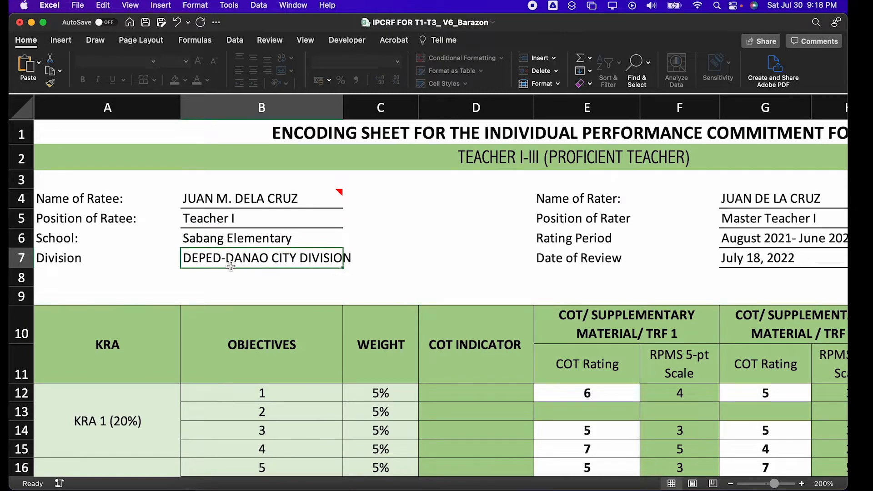
- Replace the Name of Rater in G4 with the rater's full name in all caps, including the middle initial
scroll(246, 262, "right", 6)
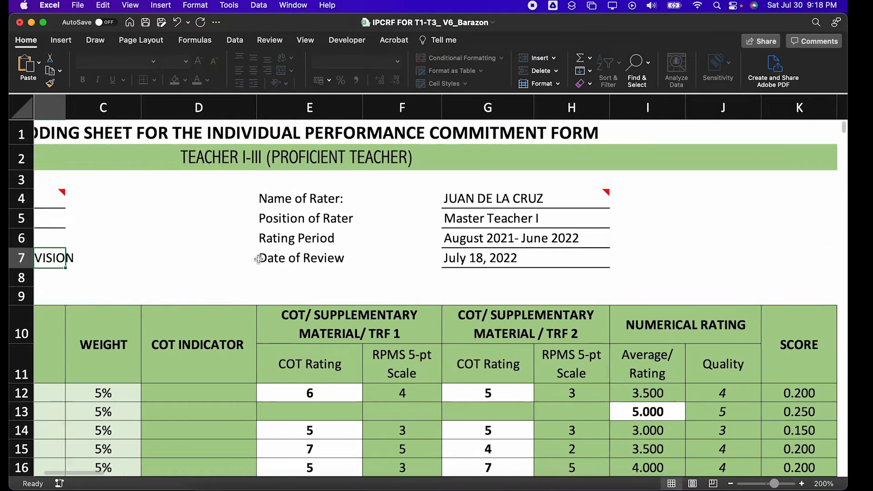
scroll(258, 259, "left", 3)
left_click(586, 200)
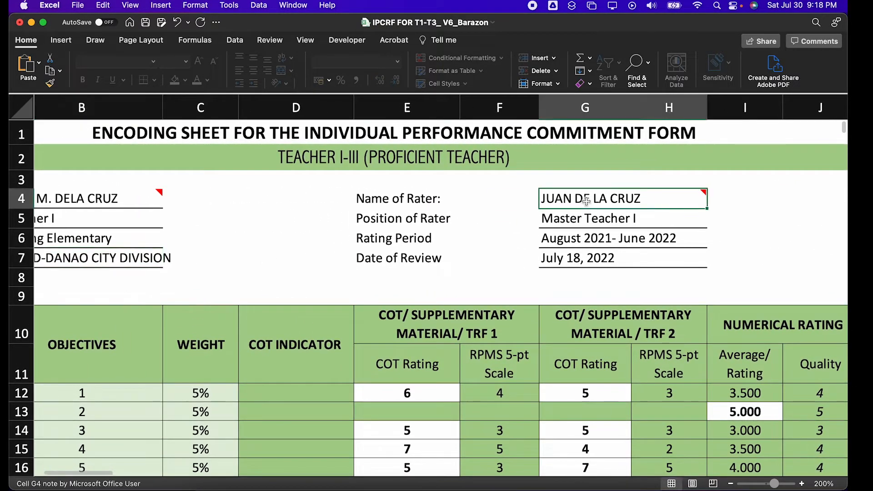
mouse_move(666, 205)
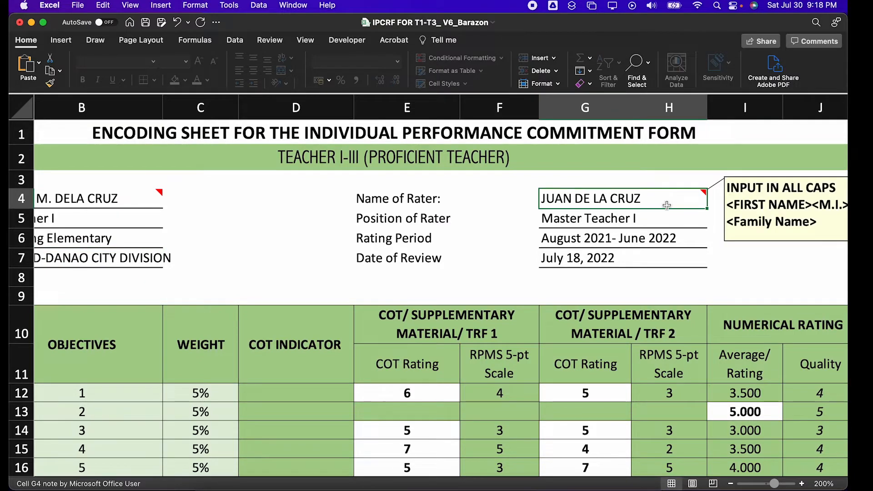
scroll(666, 205, "right", 2)
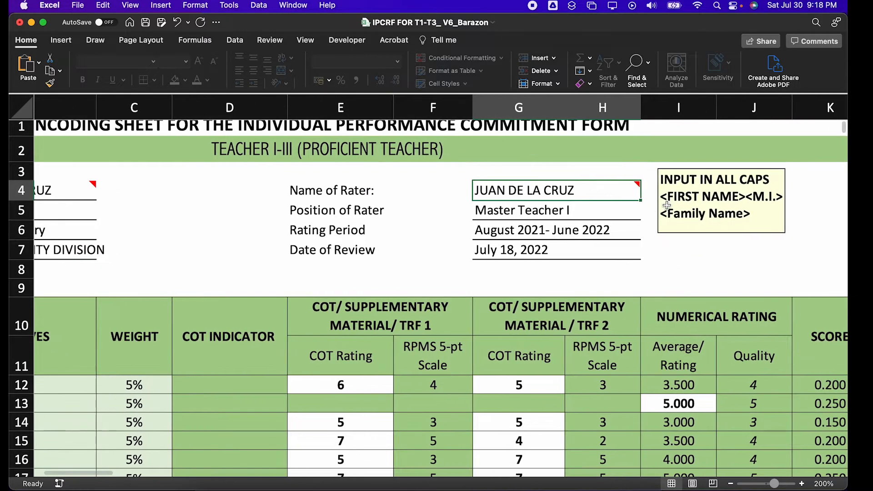
double_click(586, 189)
left_click_drag(585, 189, 457, 193)
type("JUOH")
key("BackSpace")
key("BackSpace")
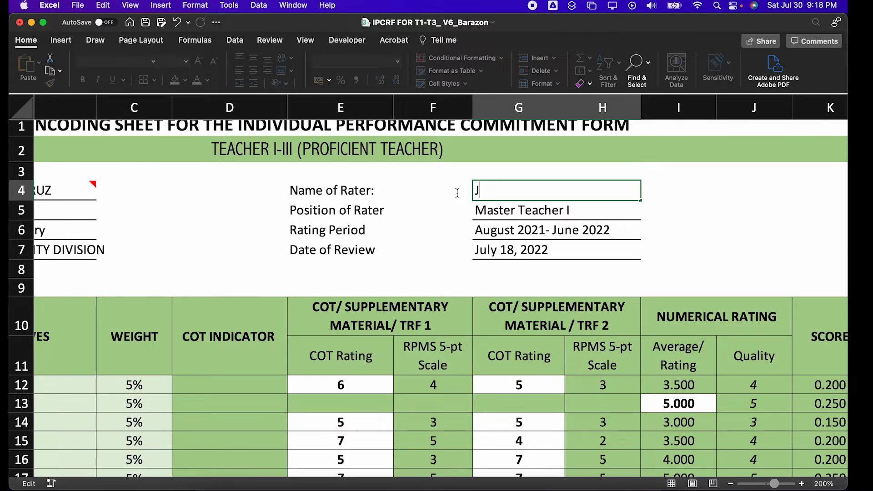
type("MANA")
key("BackSpace")
type("NY M. PACQUIAO")
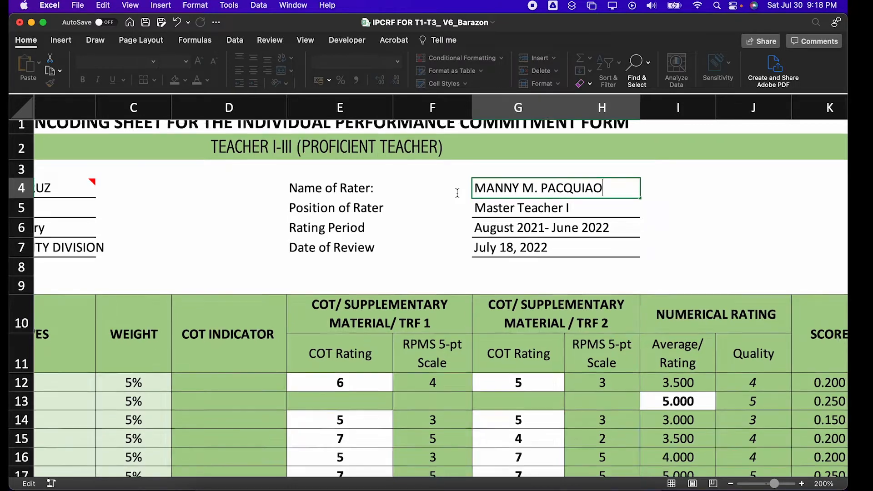
- Check the position choices offered for the rater, along with the rating period and date of review
scroll(457, 193, "down", 1)
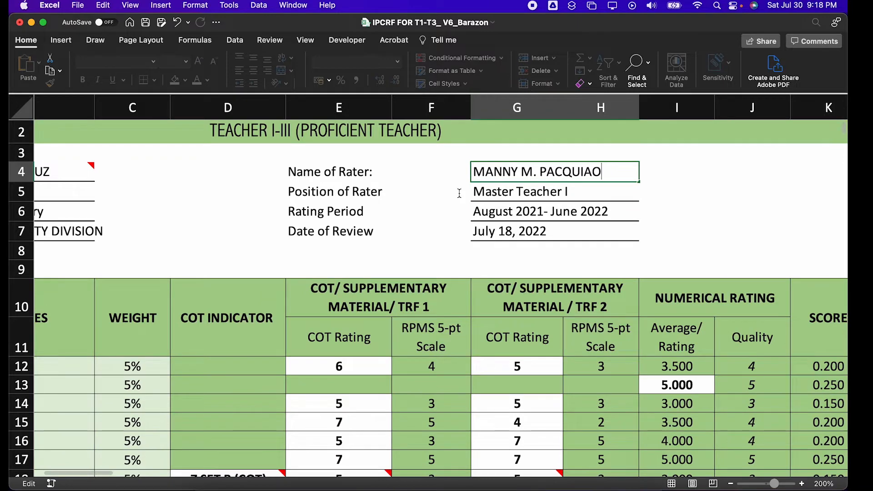
left_click(552, 190)
left_click(644, 195)
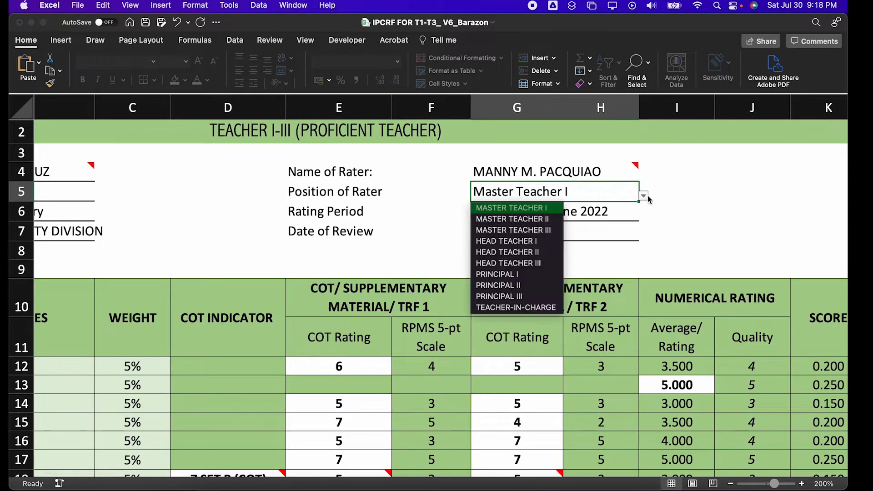
left_click(682, 228)
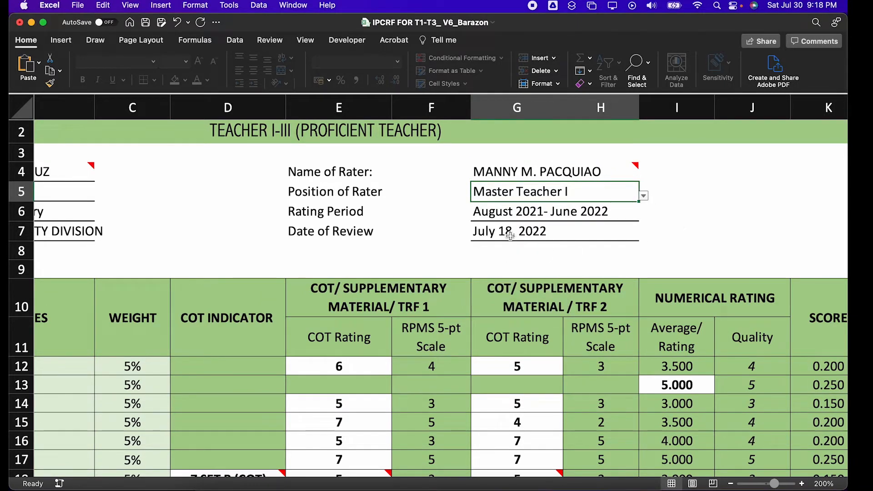
left_click(529, 209)
left_click(530, 231)
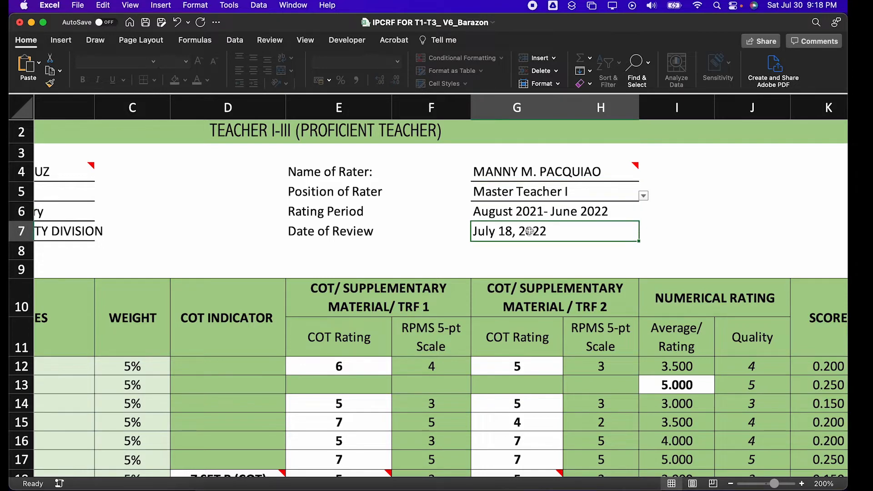
- Examine the rating table of KRAs, objectives, weights and COT ratings underneath the ratee and rater details
scroll(529, 231, "down", 1)
scroll(530, 231, "left", 1)
scroll(587, 211, "down", 2)
scroll(586, 211, "left", 1)
scroll(513, 232, "up", 3)
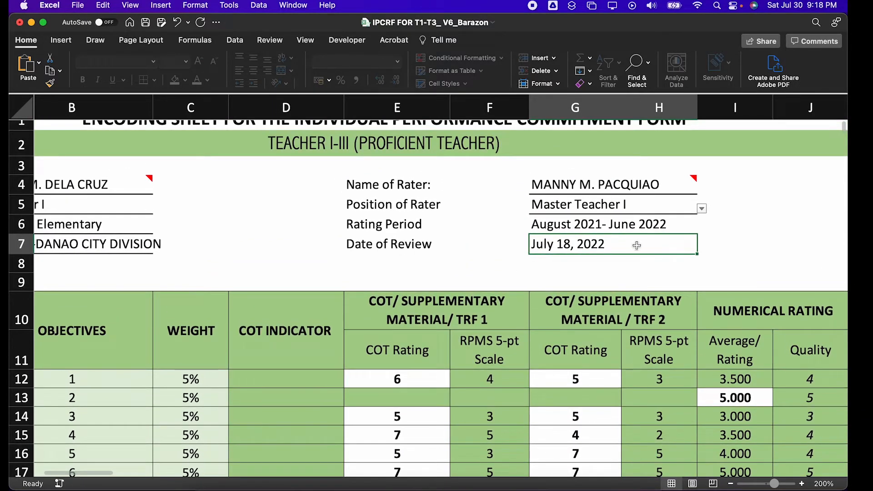
scroll(654, 247, "left", 2)
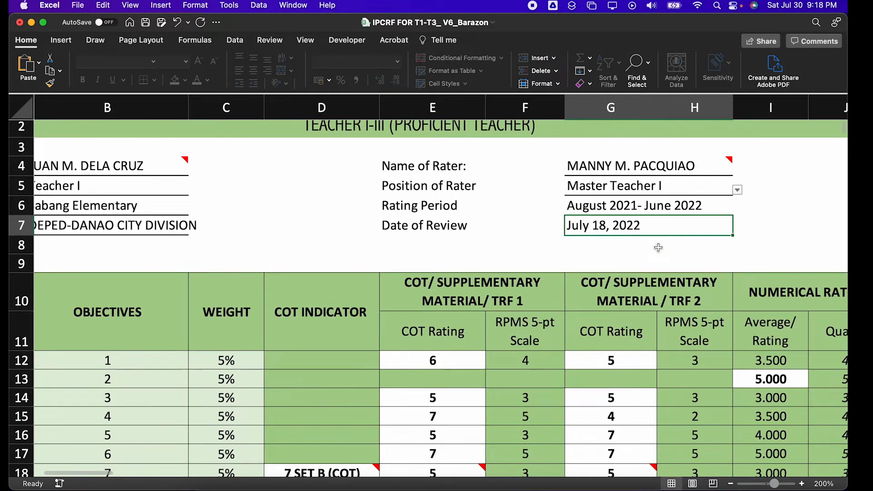
scroll(474, 276, "down", 5)
scroll(474, 276, "down", 3)
scroll(474, 276, "up", 4)
scroll(474, 276, "down", 3)
scroll(475, 276, "down", 2)
scroll(475, 276, "up", 1)
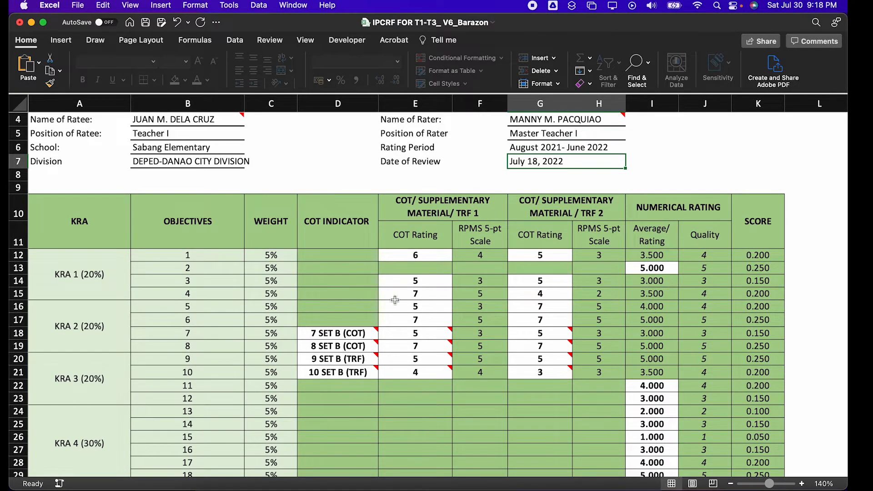
- Enter 6 as the first COT rating for objective 1 in E12
left_click(408, 253)
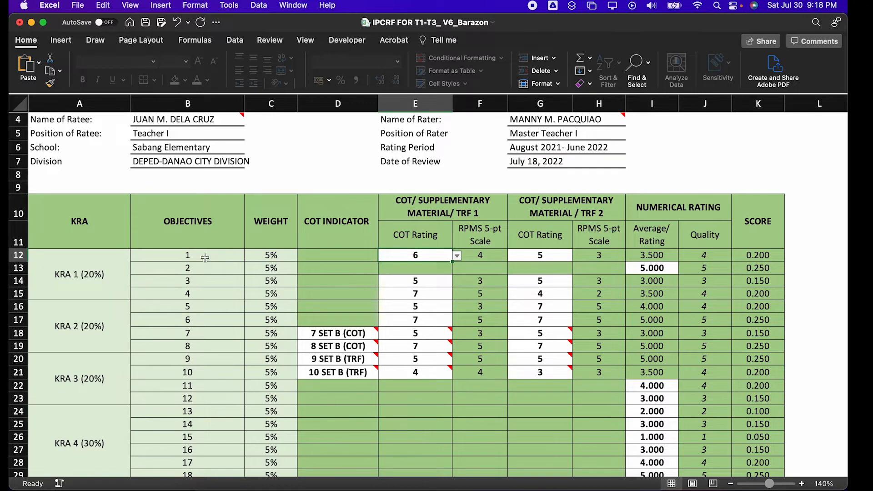
type("6")
key("Return")
left_click(457, 256)
left_click(408, 259)
left_click(458, 257)
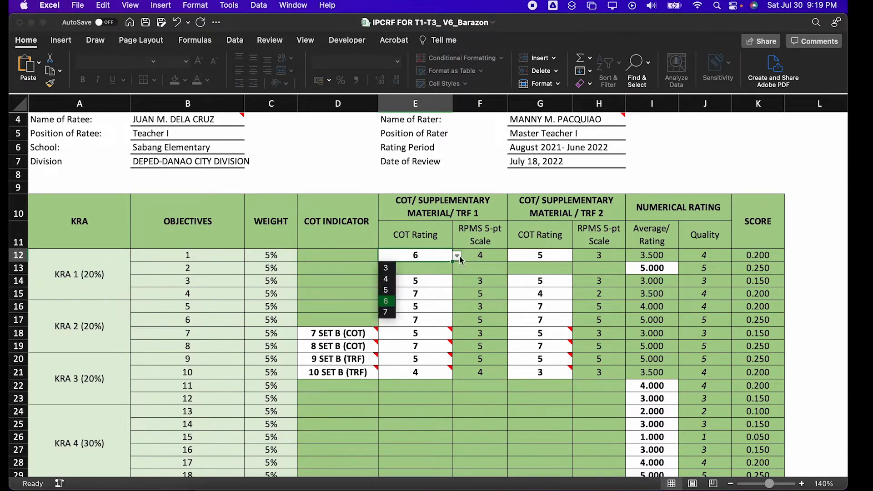
left_click(386, 301)
- Check which COT ratings can be chosen for objectives 1 and 3
left_click(533, 255)
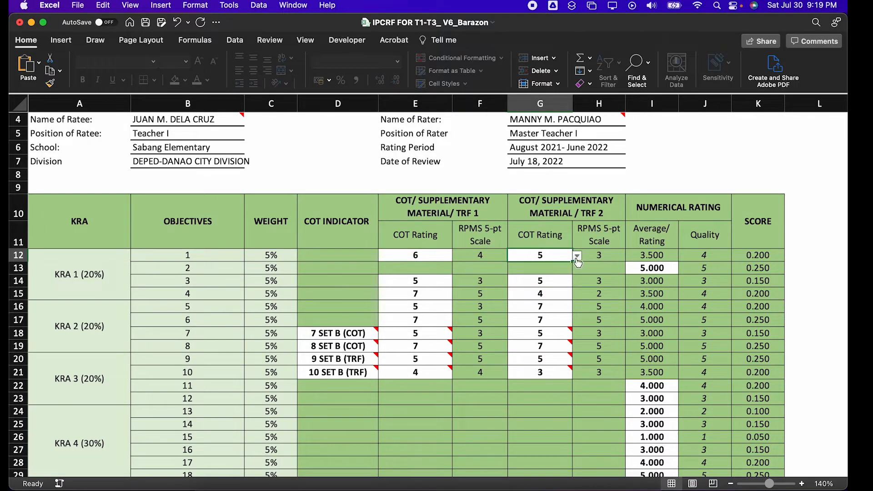
left_click(416, 256)
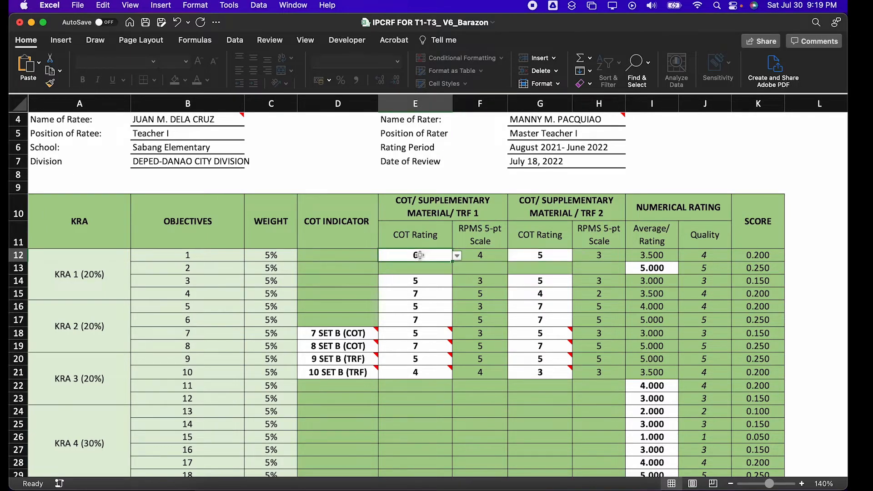
left_click(457, 256)
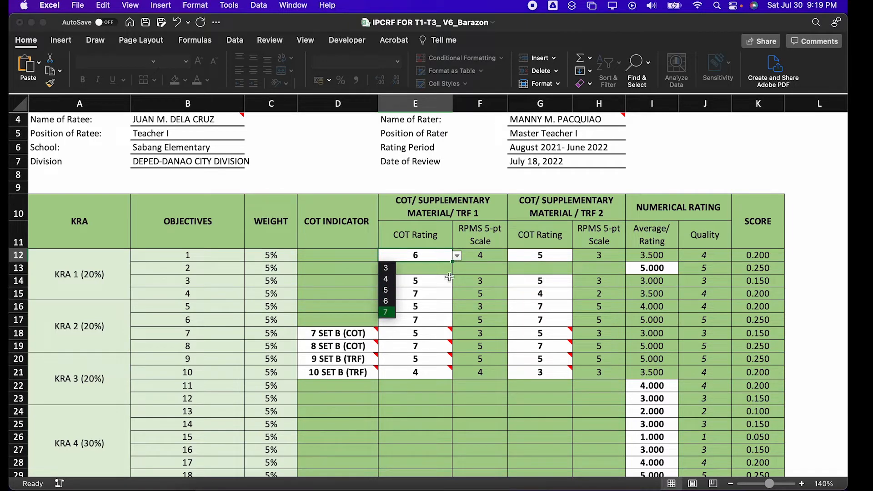
key("Escape")
left_click(434, 285)
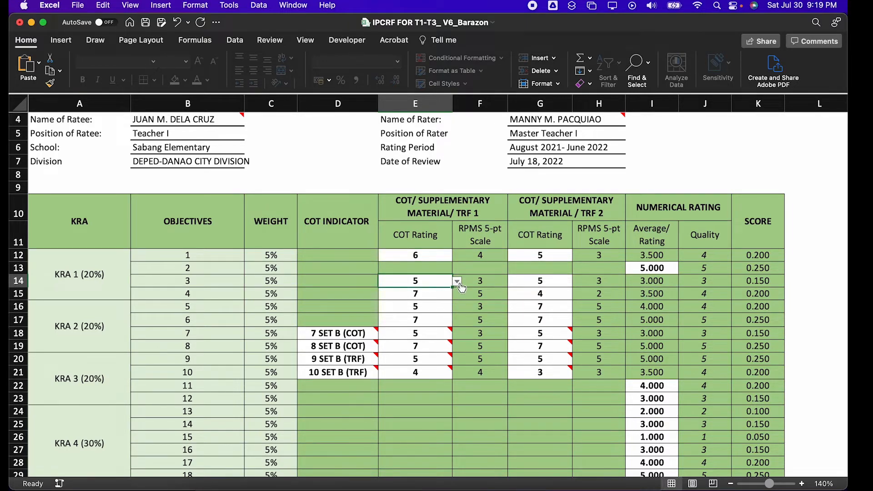
left_click(457, 282)
key("Escape")
- Check which numerical ratings can be chosen for objective 2 in I13
left_click(646, 268)
left_click(683, 268)
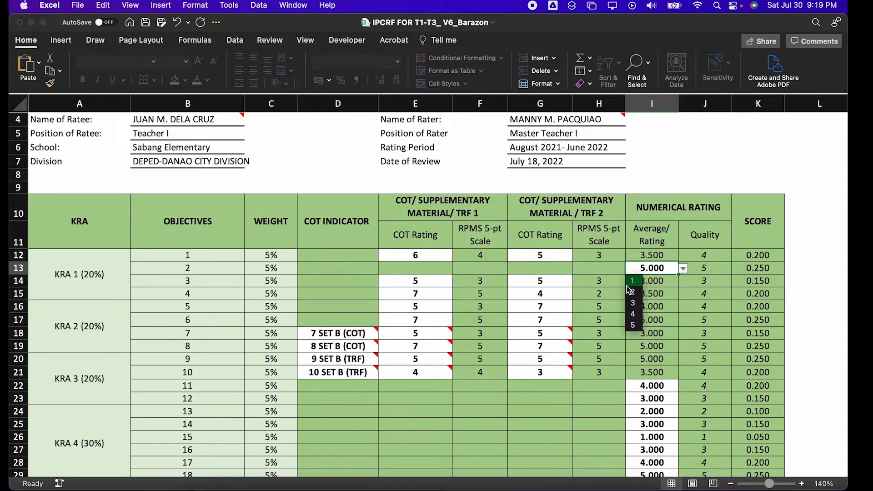
left_click(664, 275)
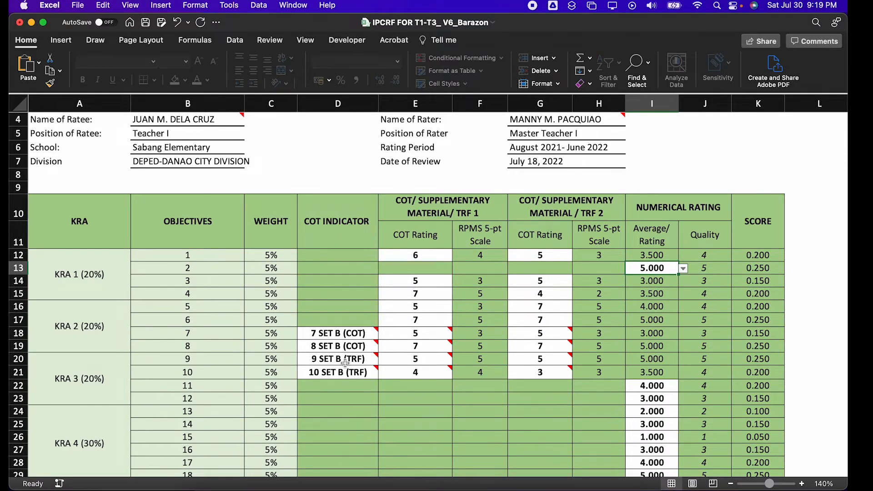
- Set the COT indicator of objective 7 to 7 SET A (SM) and check the choices for its first rating
scroll(345, 362, "down", 1)
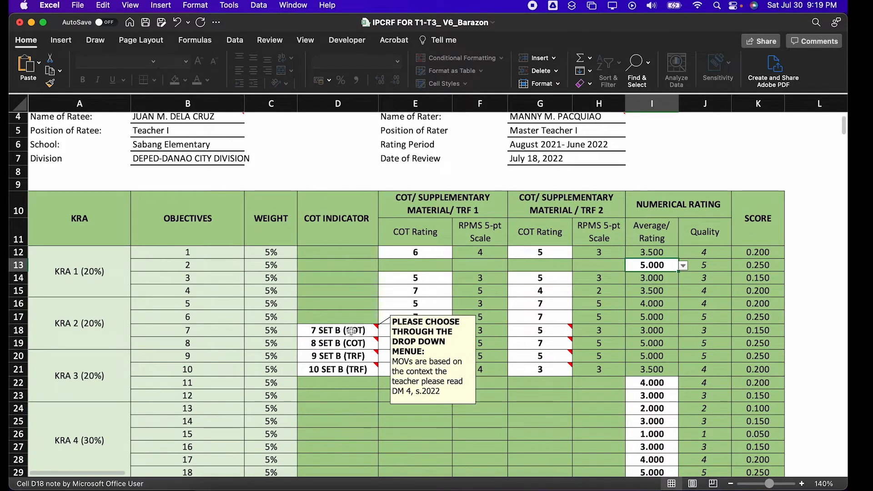
left_click(351, 330)
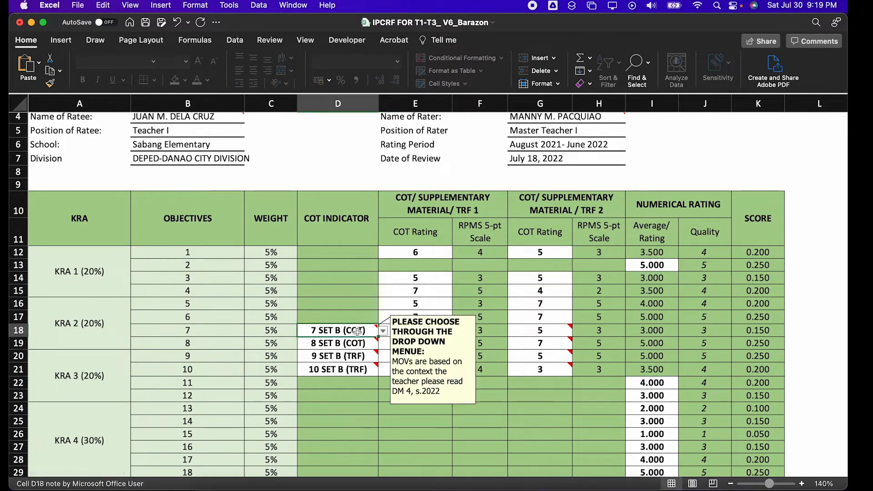
left_click(383, 332)
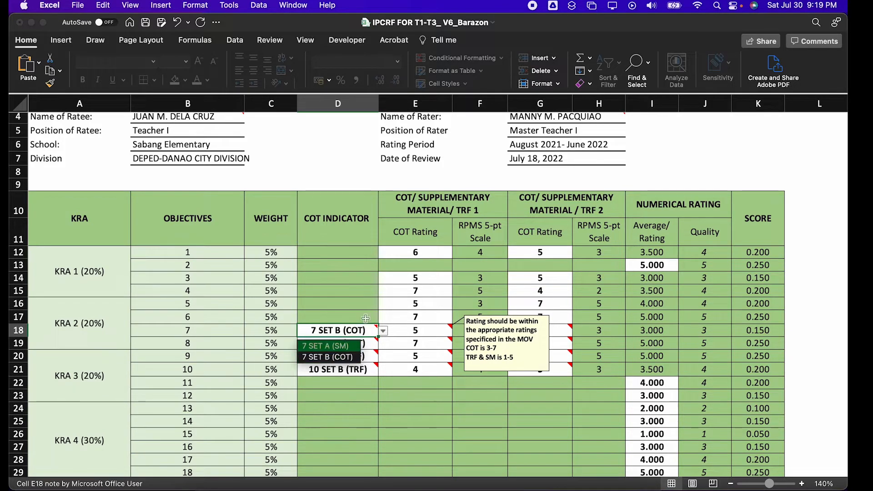
left_click(343, 347)
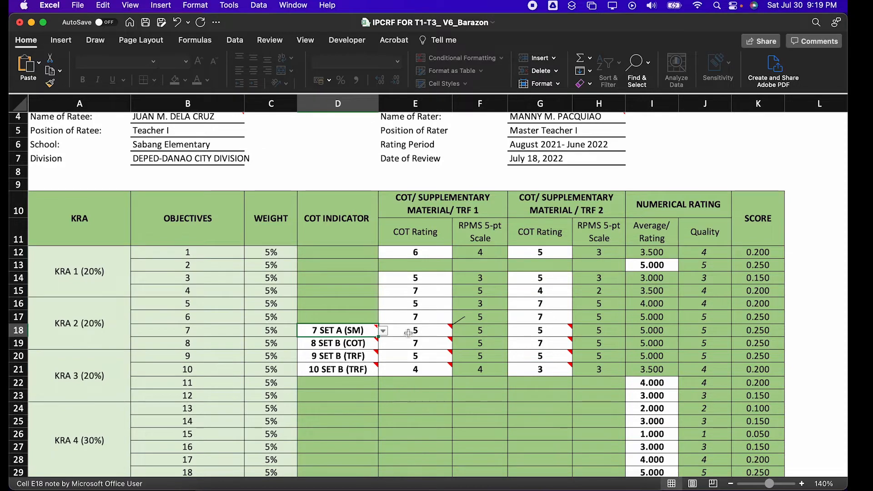
left_click(427, 331)
left_click(456, 332)
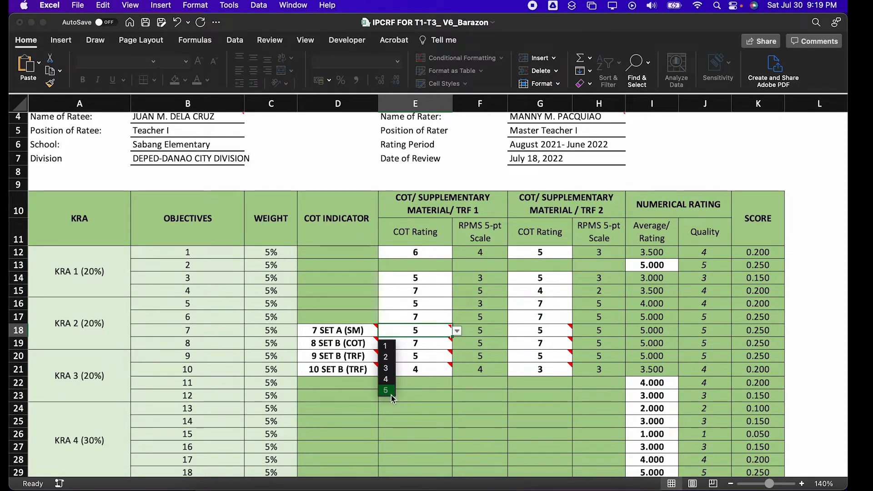
left_click(360, 335)
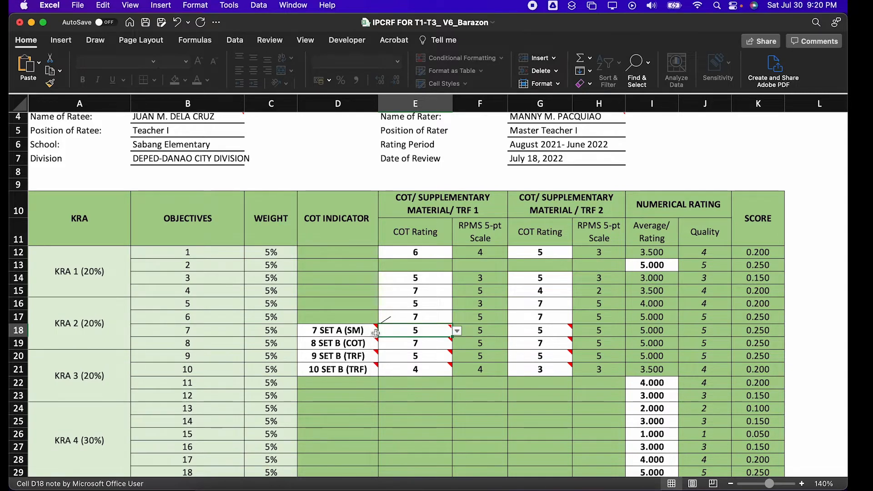
- Change the COT indicator of objective 7 to 7 SET B (COT) and check the choices for its first rating
left_click(370, 333)
left_click(383, 332)
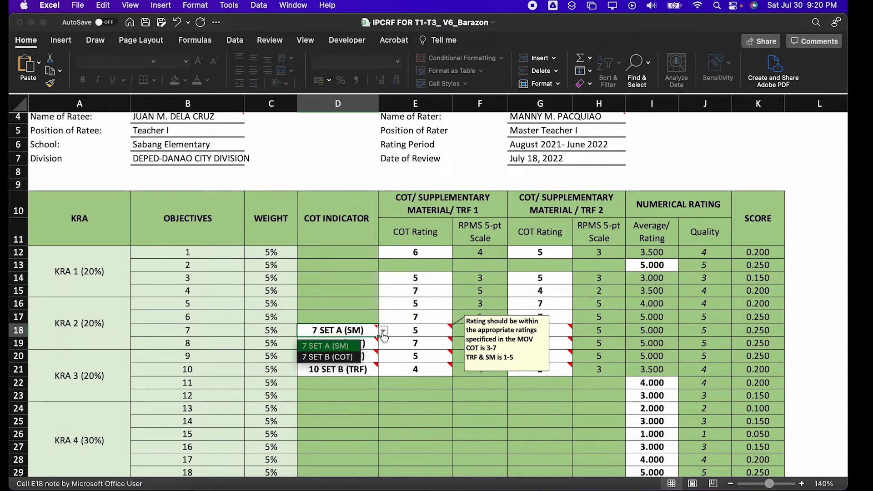
left_click(350, 356)
left_click(419, 333)
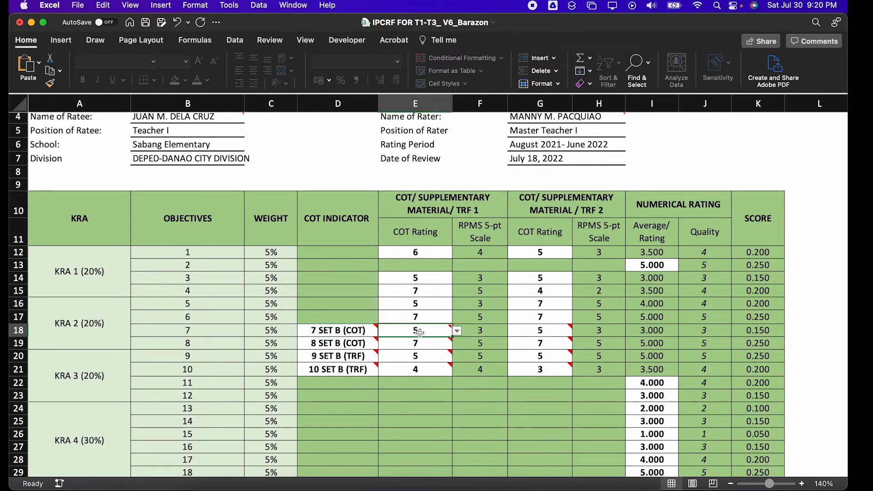
left_click(457, 331)
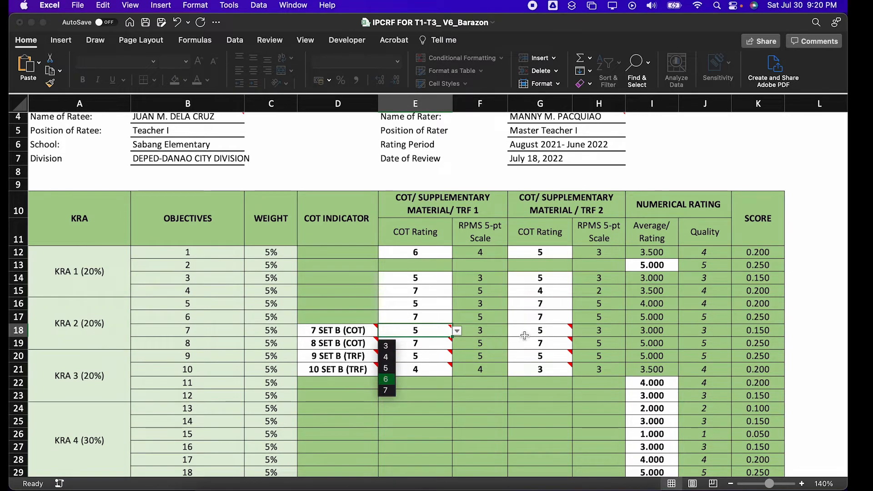
key("Escape")
- Set the second COT rating of objective 7 in G18 to 7
left_click(558, 336)
left_click(577, 332)
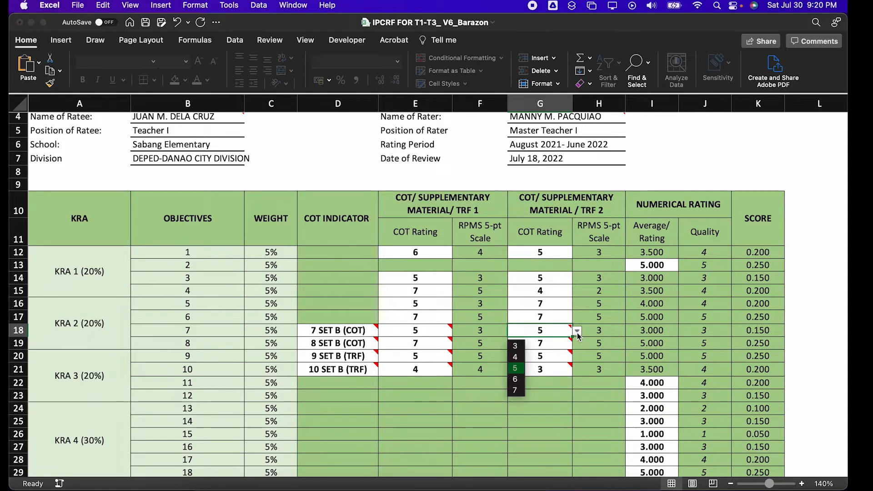
left_click(519, 390)
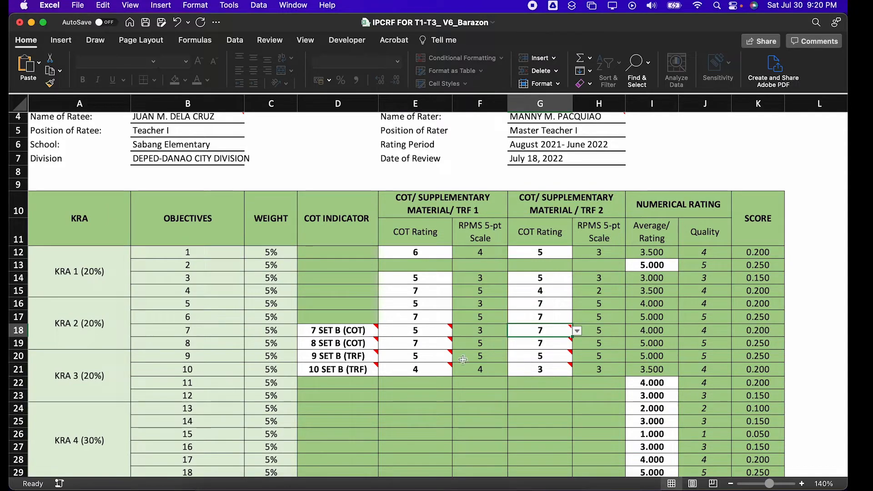
- Change the COT indicator of objective 7 to 7 SET A (SM) and set its second COT rating in G18 to 4
left_click(357, 329)
left_click(381, 333)
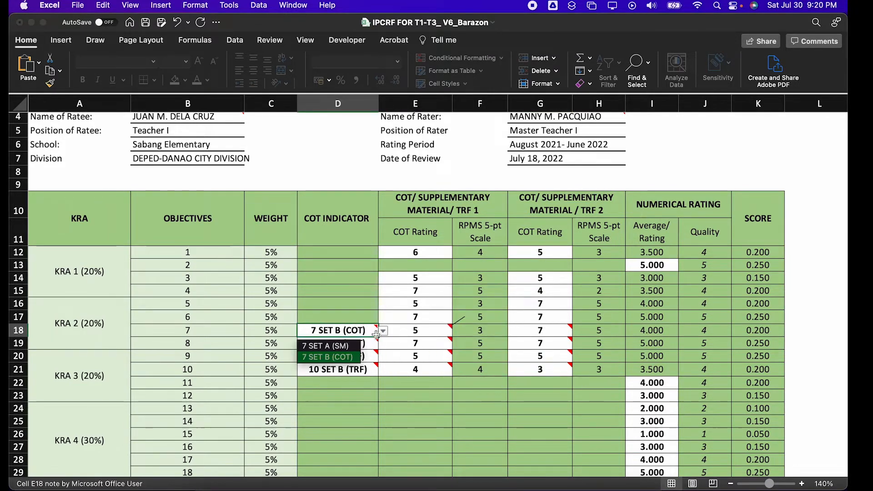
left_click(339, 343)
left_click(551, 331)
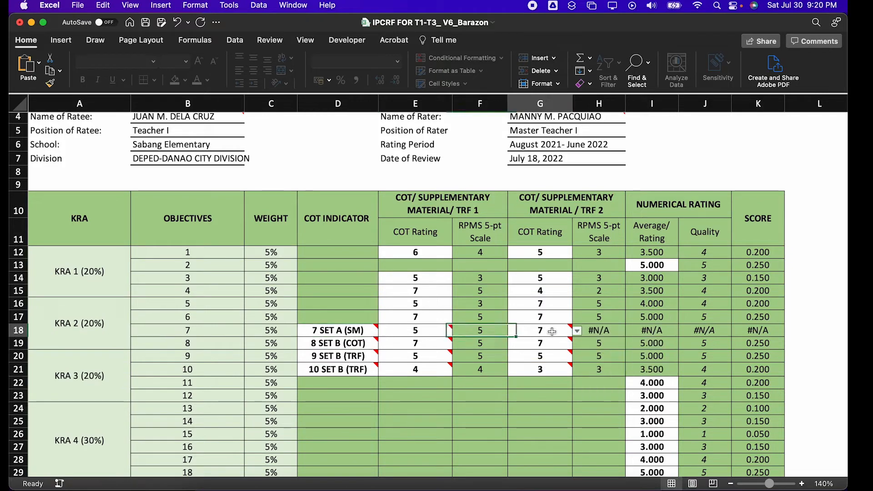
left_click(575, 331)
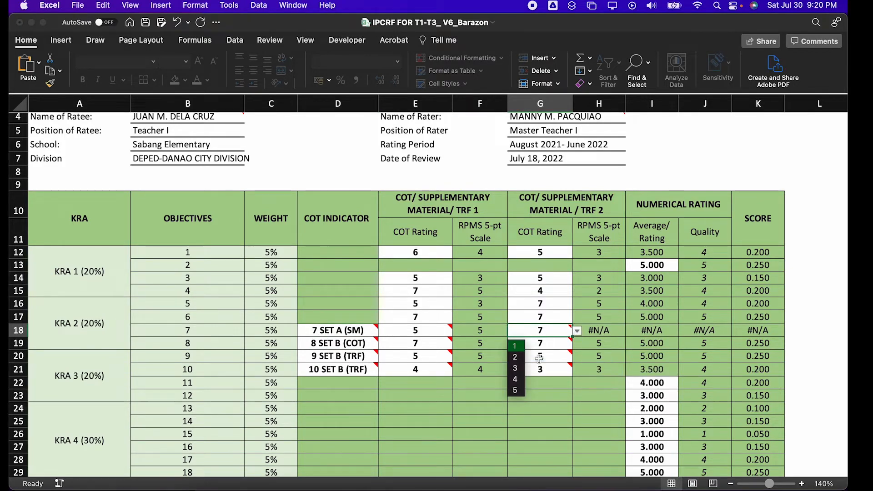
left_click(519, 391)
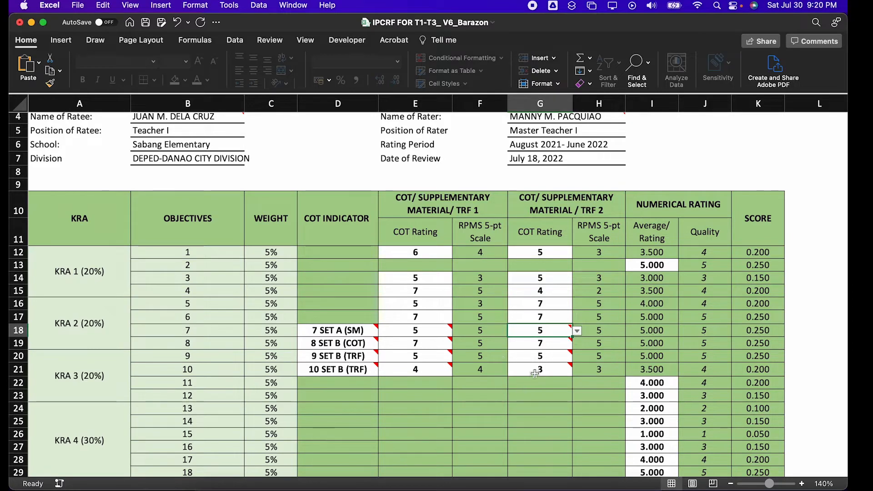
left_click(581, 332)
left_click(520, 380)
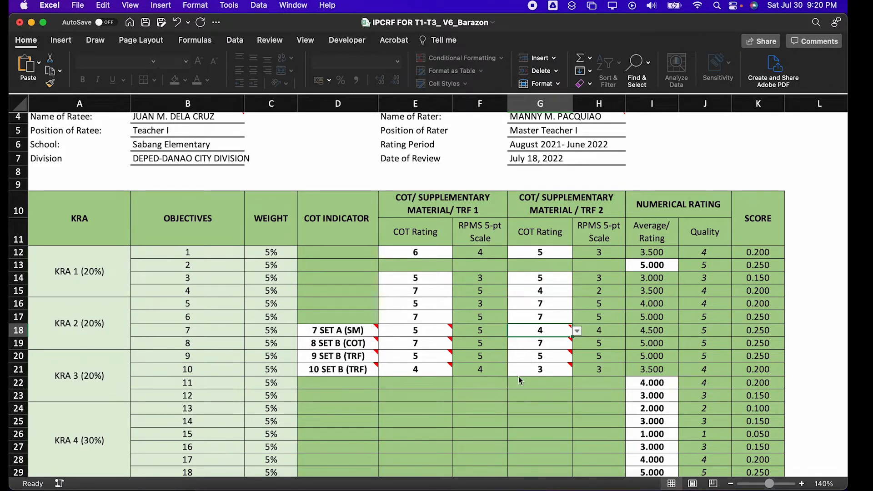
left_click(417, 331)
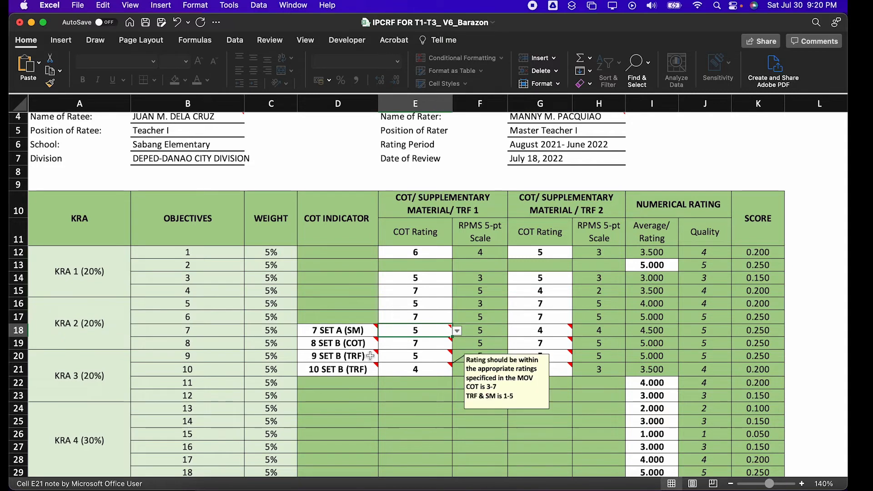
- Set the COT indicator of objective 8 to 8 SET A (SM) and its first COT rating in E19 to 4
left_click(354, 343)
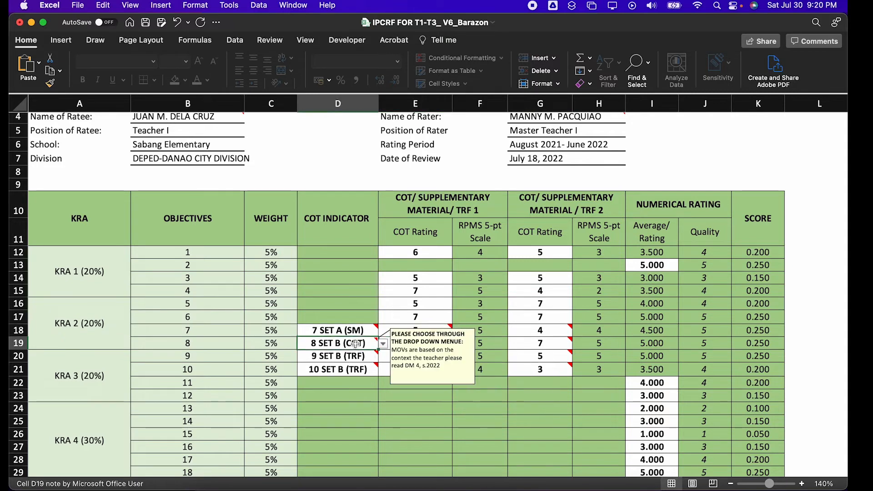
left_click(384, 344)
left_click(338, 359)
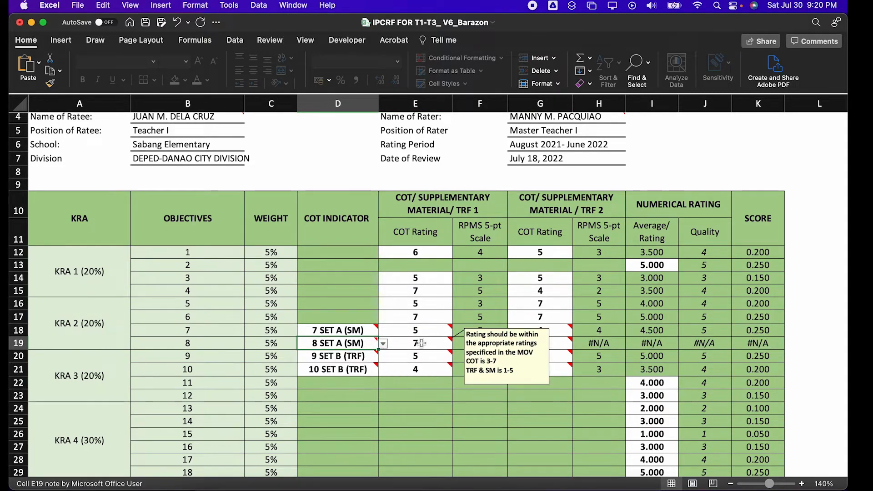
left_click(421, 343)
left_click(457, 344)
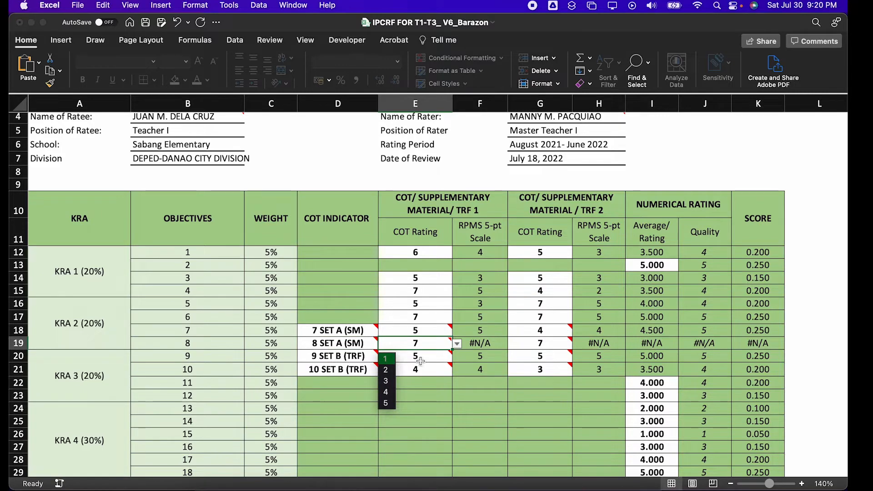
left_click(390, 388)
left_click(543, 350)
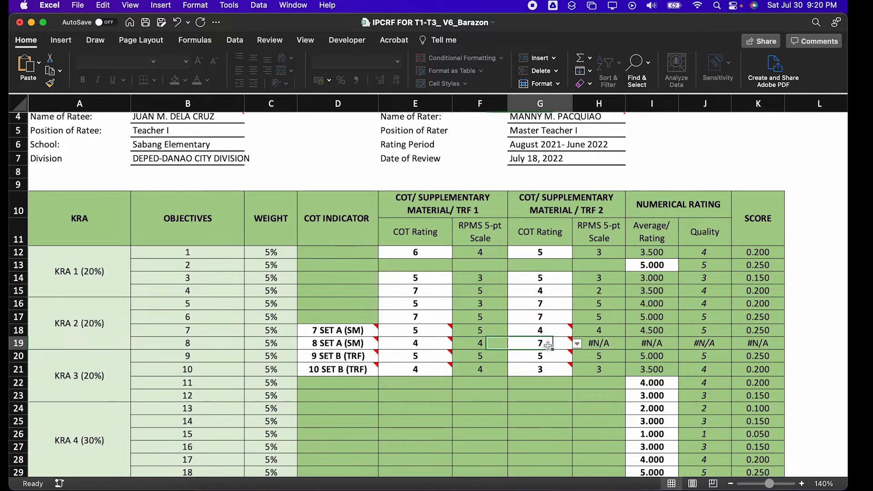
left_click(576, 345)
- Change the COT indicator of objective 8 to 8 SET B (COT) and check the choices for its first rating
left_click(343, 348)
left_click(367, 344)
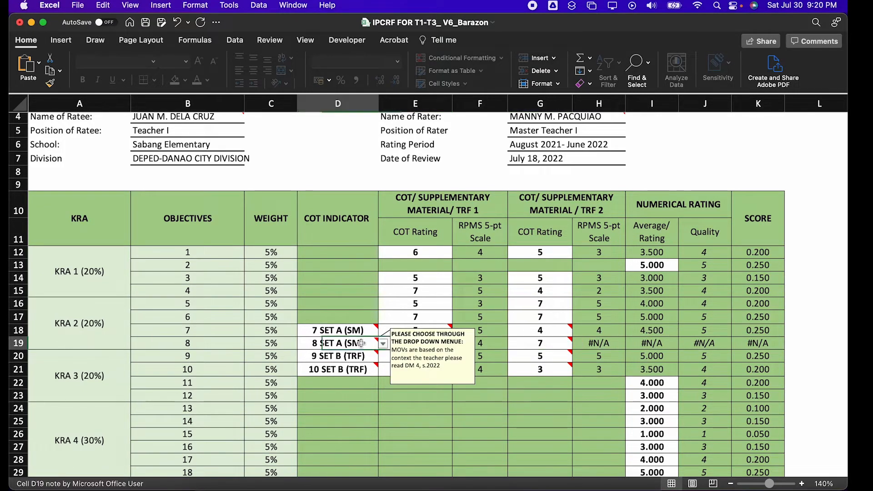
left_click(384, 345)
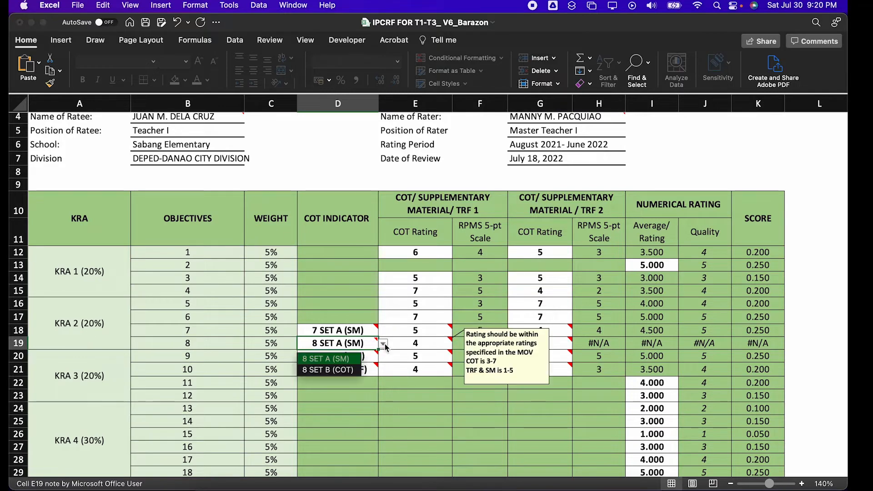
left_click(330, 369)
left_click(426, 343)
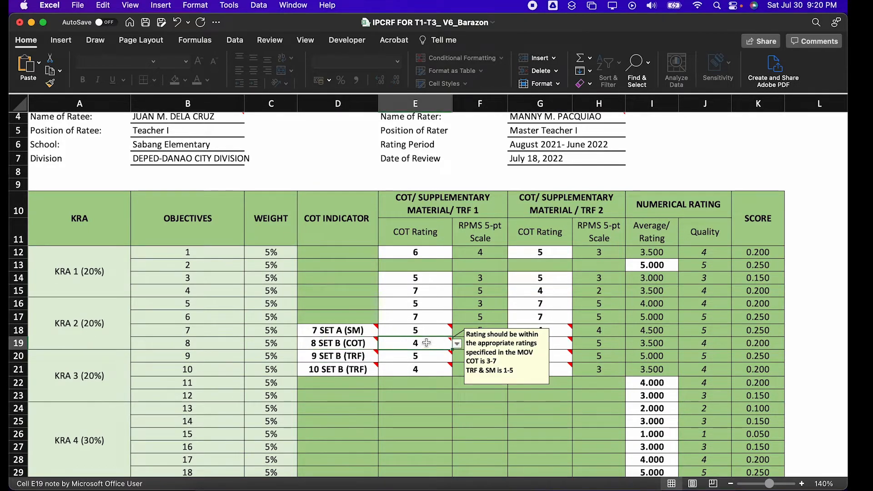
left_click(457, 344)
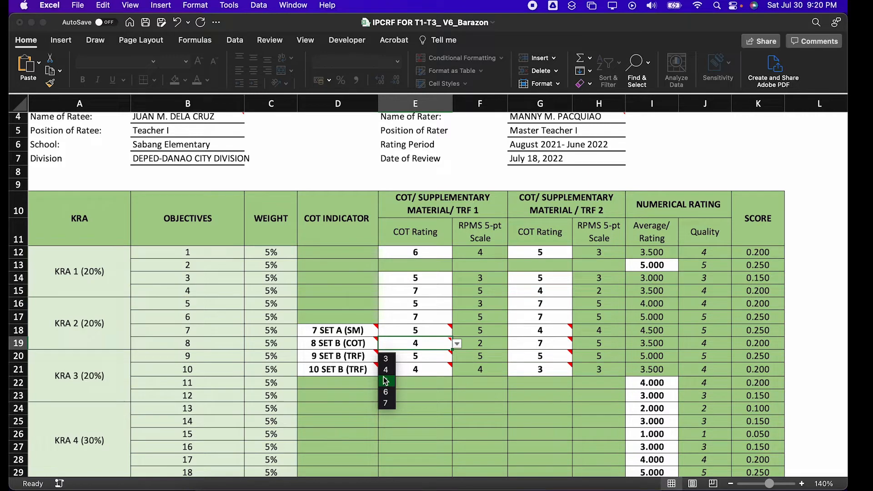
left_click(460, 346)
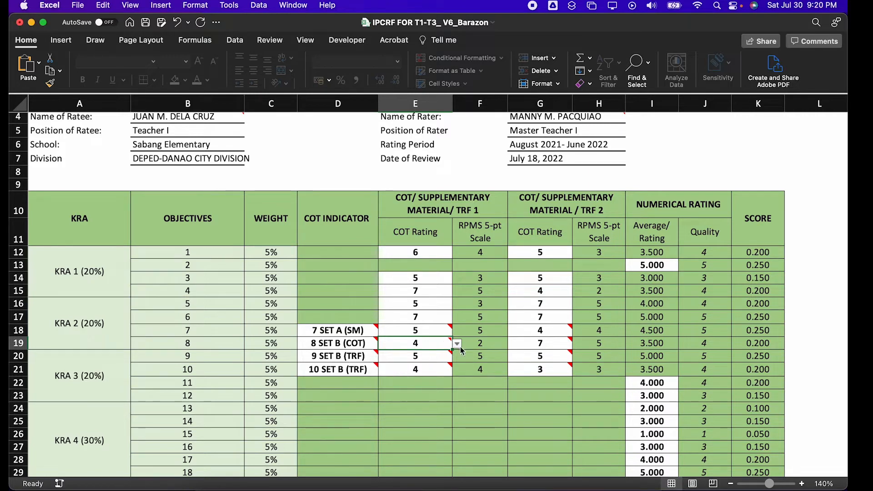
left_click(374, 348)
- Select 9 SET B (TRF) as the COT indicator of objective 9
left_click(349, 358)
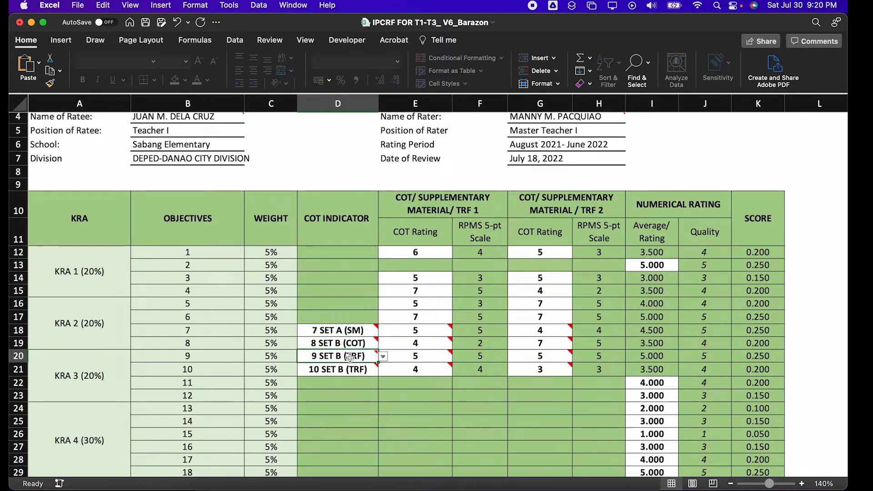
scroll(358, 358, "down", 2)
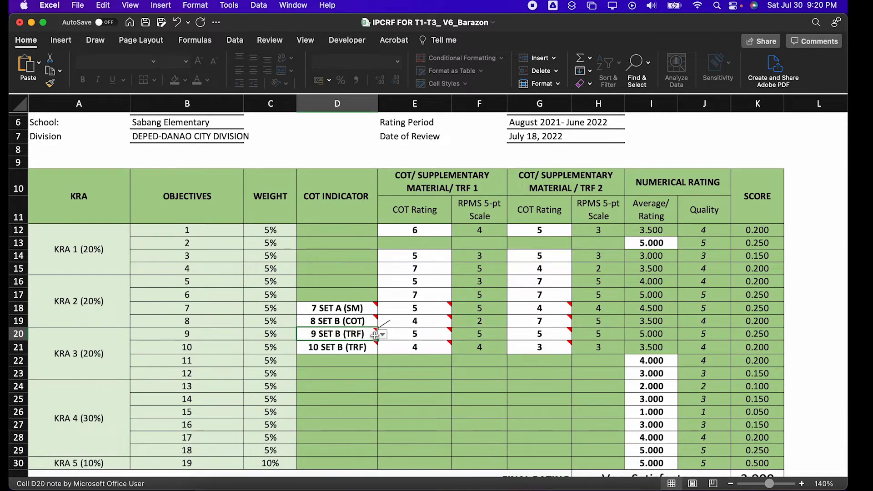
left_click(382, 334)
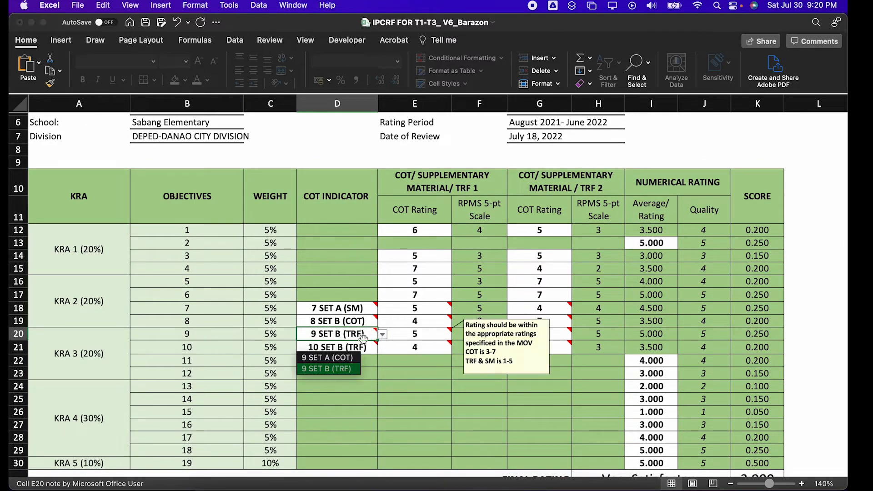
left_click(352, 370)
left_click(445, 336)
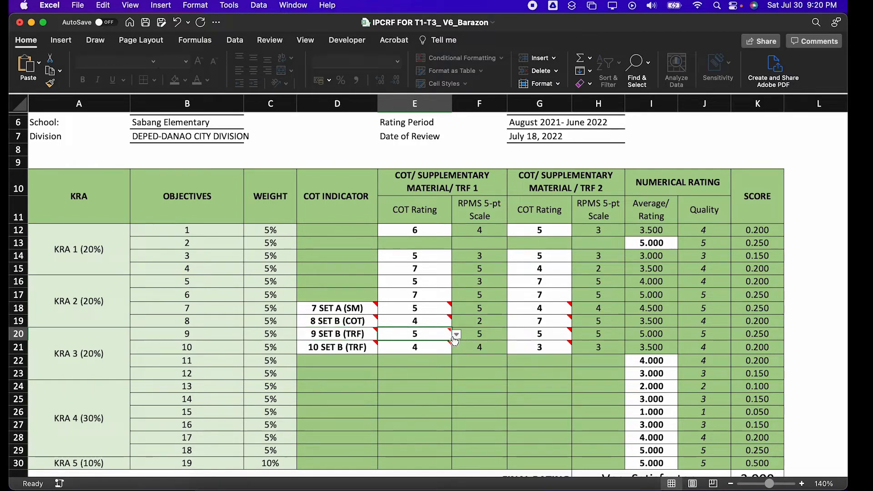
- Set the COT indicator of objective 9 to 9 SET A (COT) and its first COT rating in E20 to 7
left_click(365, 335)
left_click(383, 334)
left_click(360, 357)
left_click(422, 334)
left_click(456, 335)
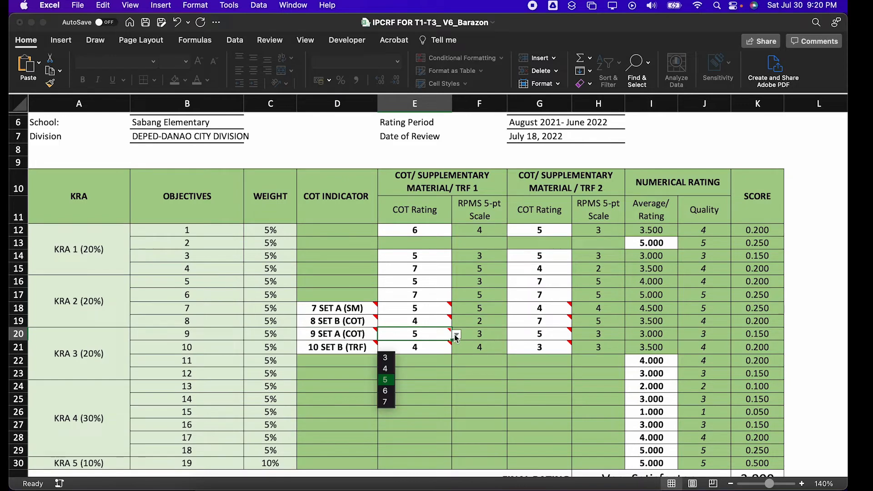
left_click(388, 403)
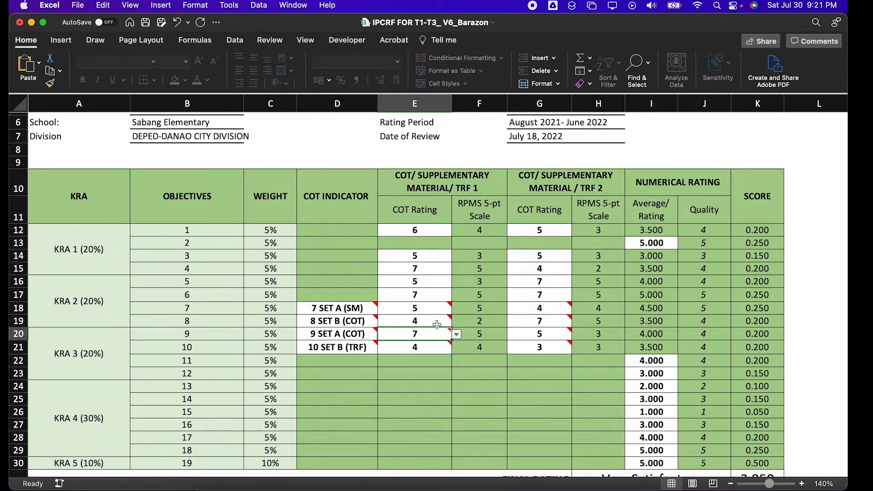
- Review the directly encoded numerical rating cells of objectives 11 to 16 in column I
scroll(596, 351, "down", 5)
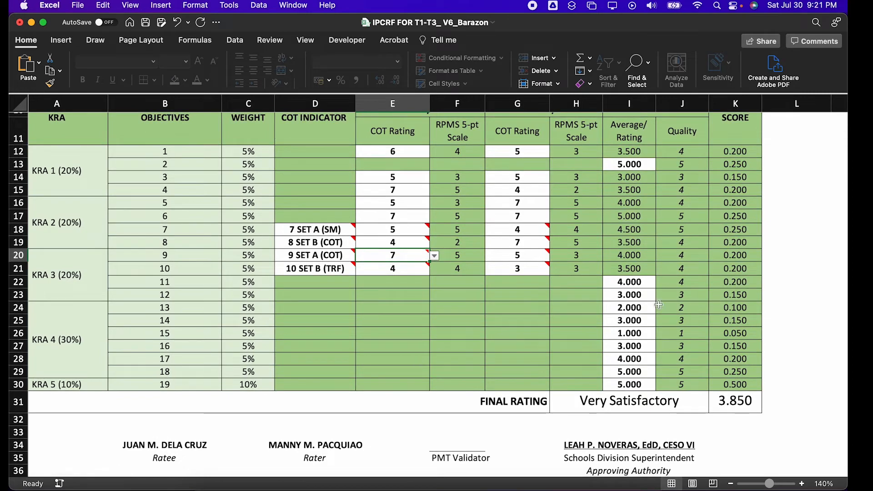
left_click(628, 282)
left_click(629, 300)
left_click(640, 318)
left_click(615, 311)
left_click(627, 321)
left_click(631, 336)
left_click(631, 347)
- Examine the objective scores, the final rating row and the signatories below the rating table
scroll(650, 308, "up", 2)
scroll(651, 309, "right", 2)
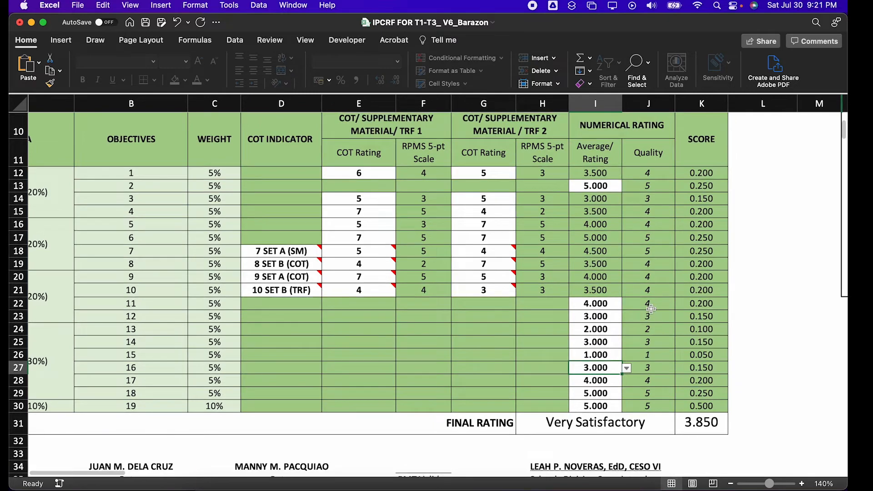
scroll(651, 309, "up", 3)
scroll(651, 309, "right", 2)
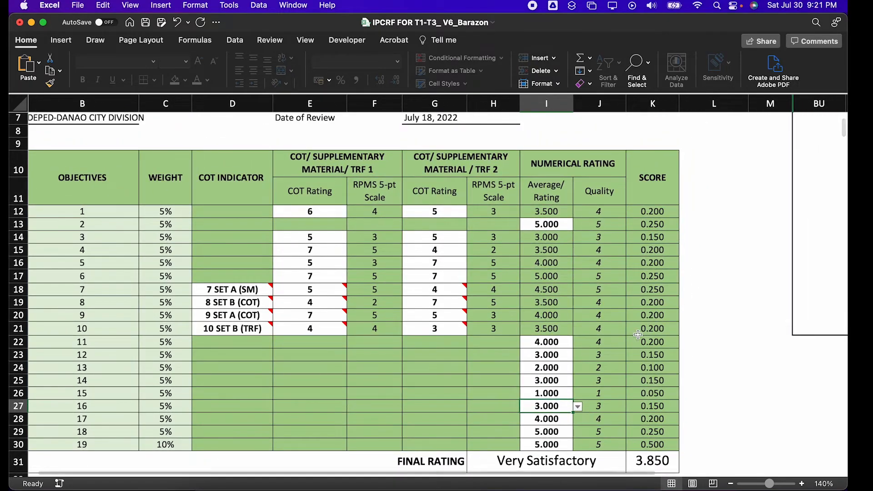
scroll(637, 336, "down", 3)
scroll(641, 346, "left", 1)
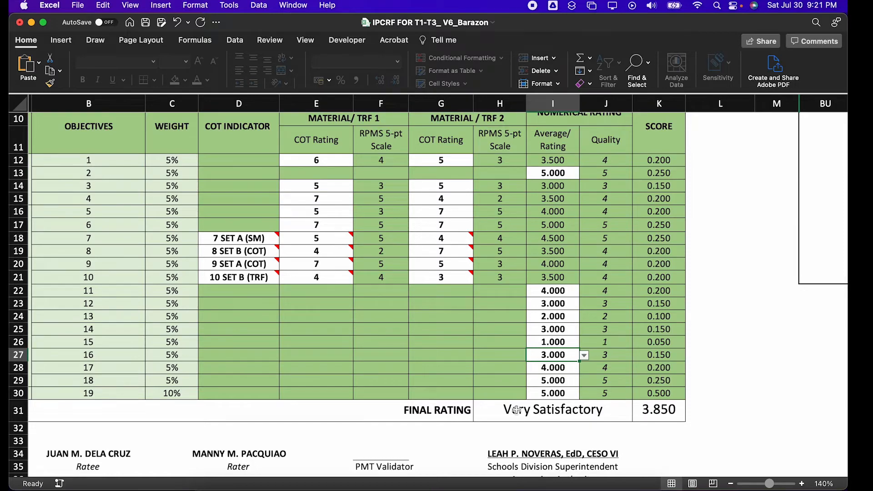
scroll(516, 410, "down", 2)
scroll(517, 410, "left", 1)
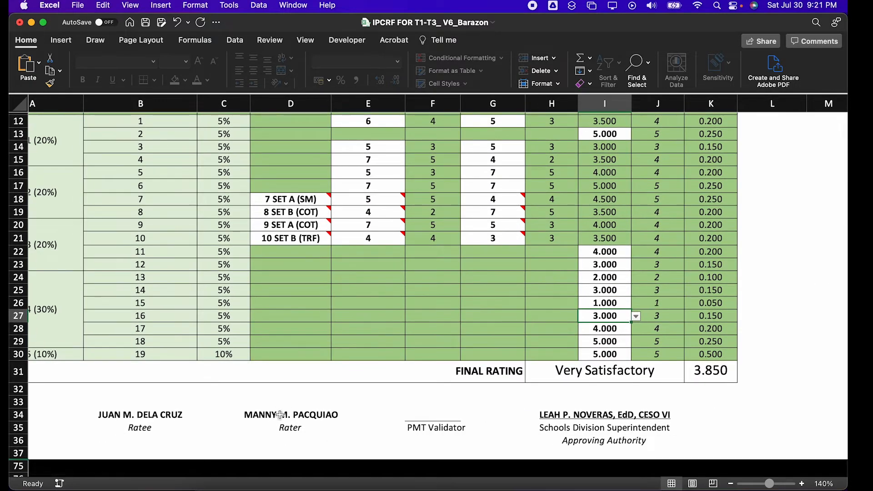
scroll(303, 426, "down", 4)
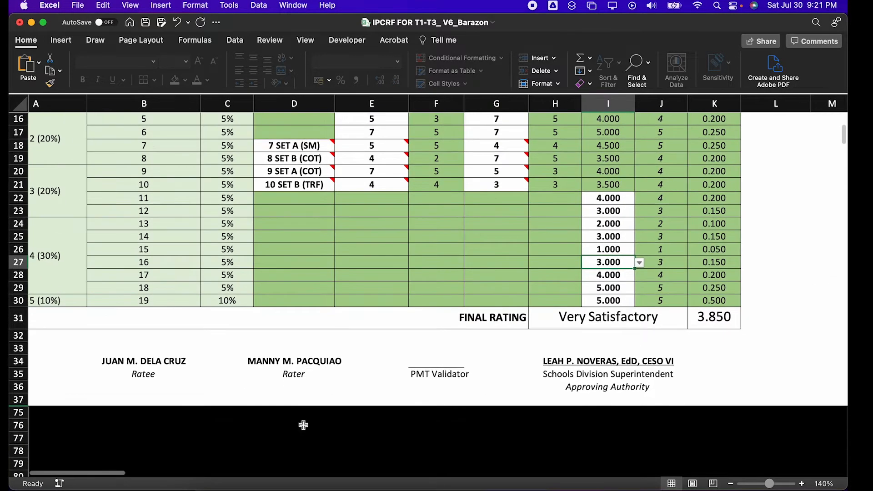
left_click(613, 363)
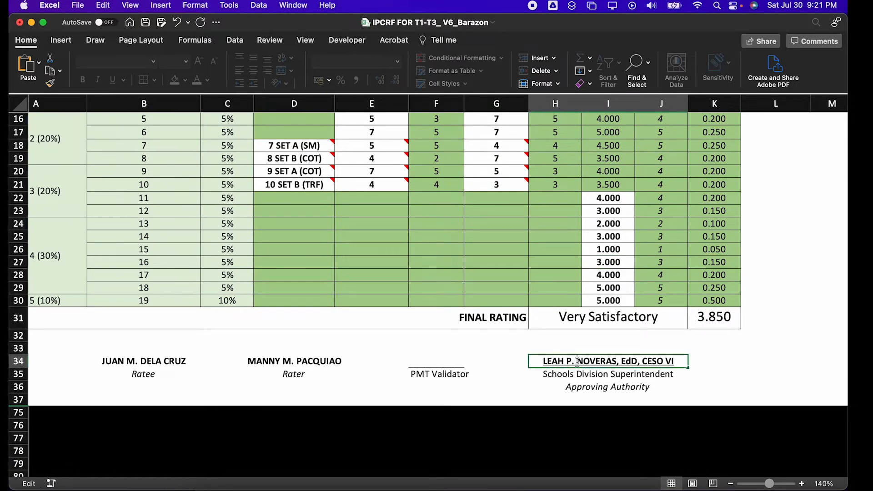
left_click_drag(544, 360, 663, 359)
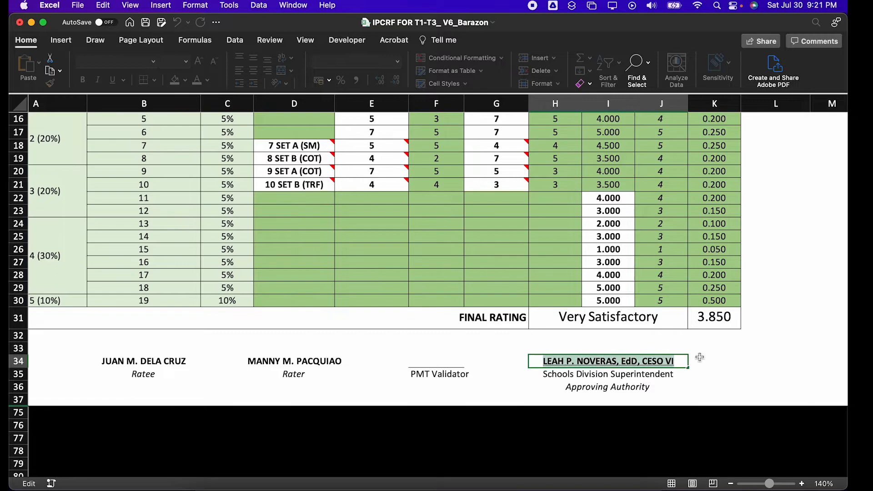
scroll(519, 326, "up", 3)
scroll(491, 332, "down", 4)
key("Escape")
double_click(459, 341)
double_click(316, 336)
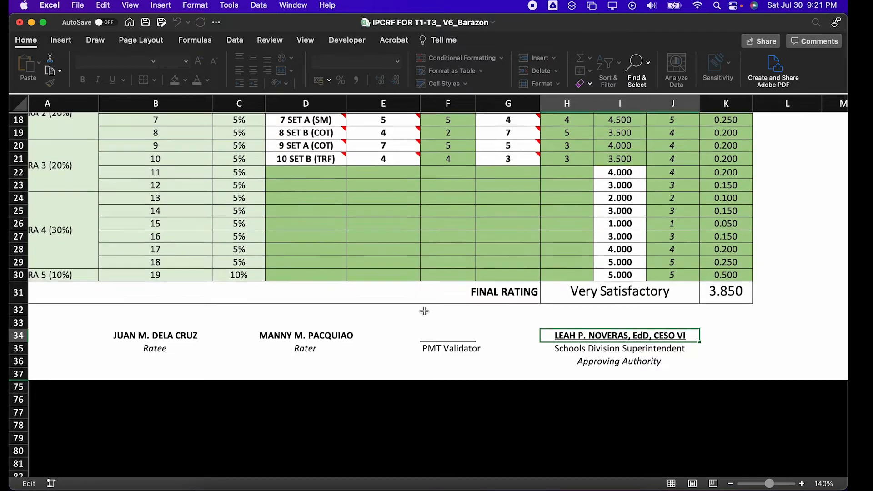
scroll(424, 311, "up", 6)
scroll(424, 311, "down", 4)
scroll(424, 311, "right", 1)
scroll(424, 311, "up", 4)
scroll(424, 311, "left", 3)
scroll(424, 311, "down", 10)
scroll(424, 311, "down", 2)
key("Escape")
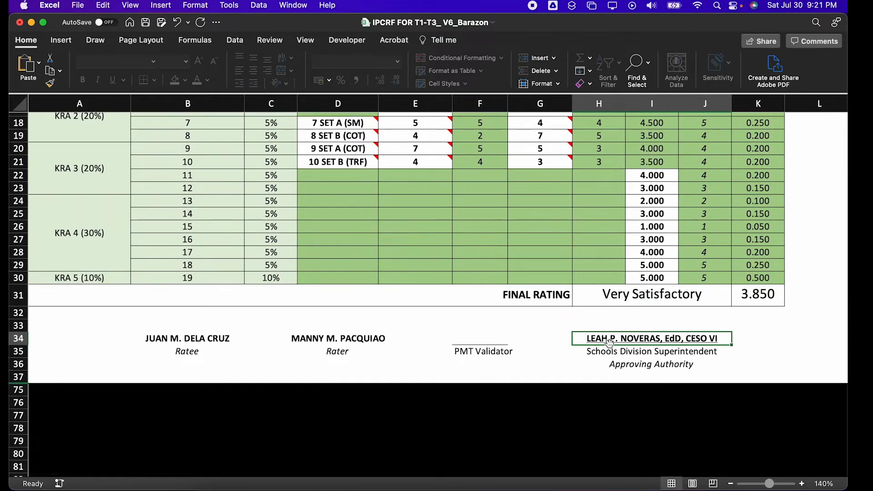
- Try deleting the Schools Division Superintendent's name from the approving authority cell in row 34, and cancel the edit
double_click(601, 341)
left_click_drag(618, 340, 708, 340)
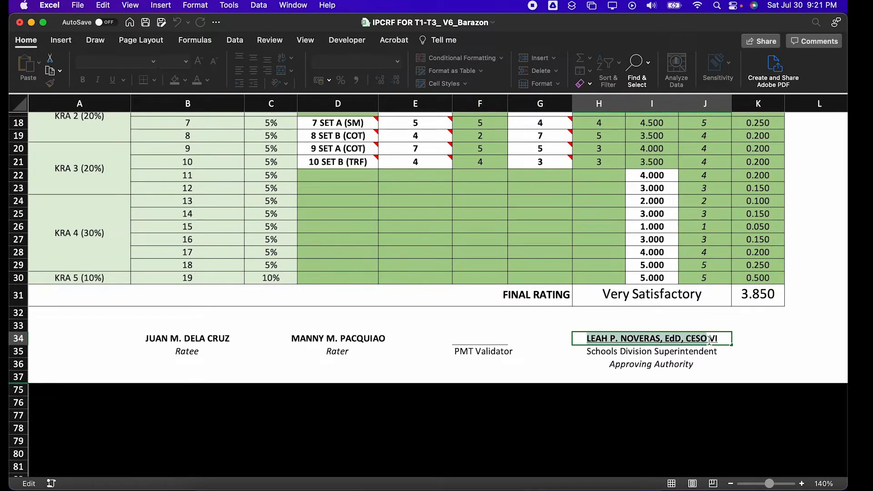
key("BackSpace")
key("Escape")
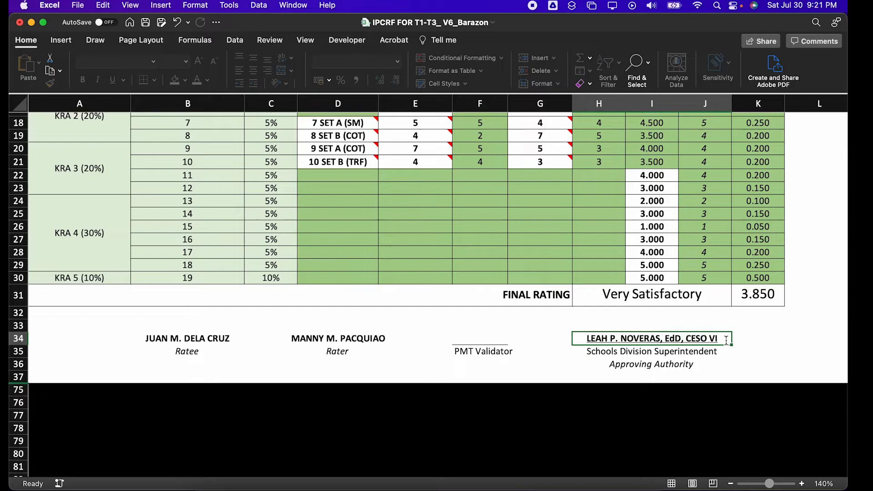
- Open the IPCRF form sheet from the navigation box beside the Encoding table
scroll(784, 239, "up", 5)
scroll(785, 238, "right", 3)
scroll(785, 239, "up", 1)
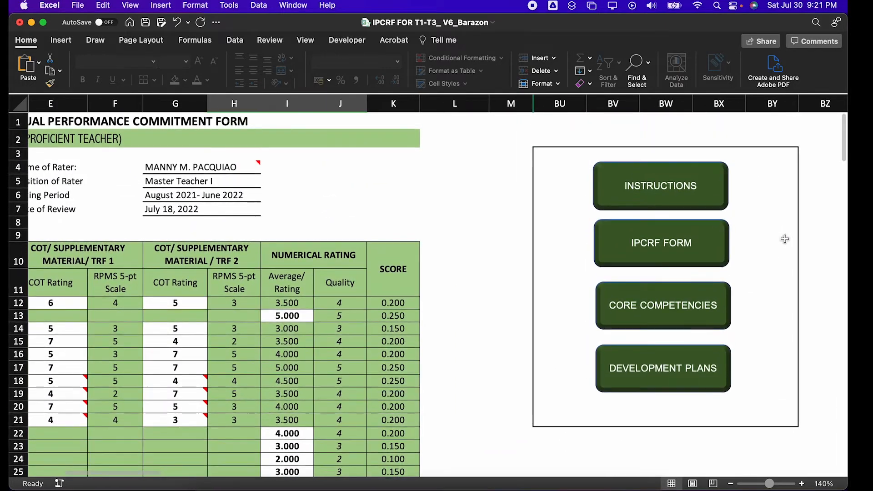
left_click(685, 254)
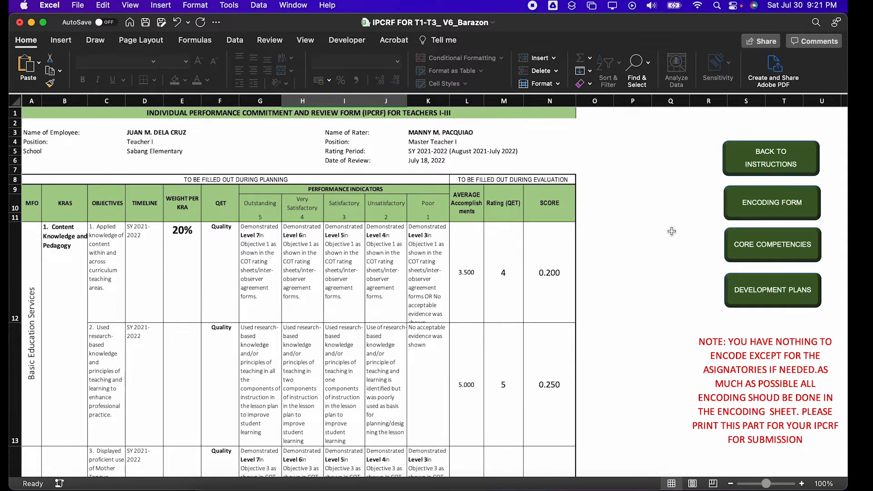
- Review the IPCRF form from the employee details through the objective ratings to the overall accomplishment rating
scroll(525, 259, "down", 5)
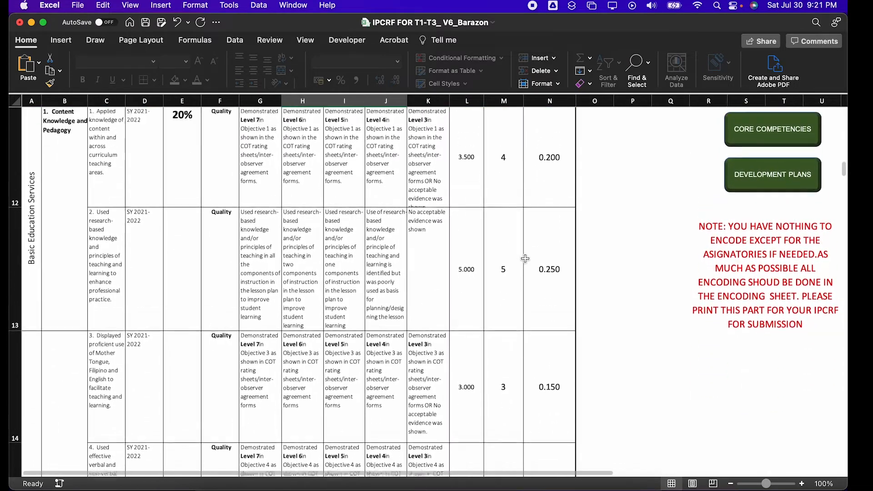
scroll(525, 258, "up", 5)
scroll(525, 259, "down", 4)
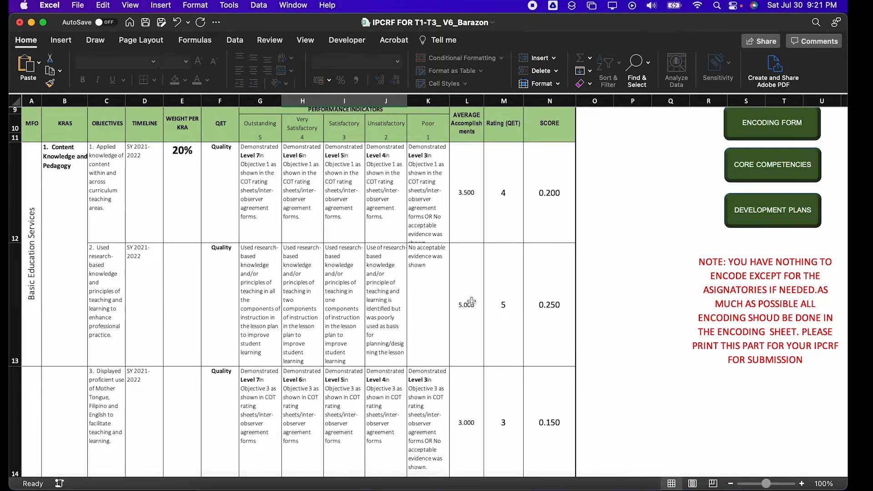
scroll(525, 318, "down", 20)
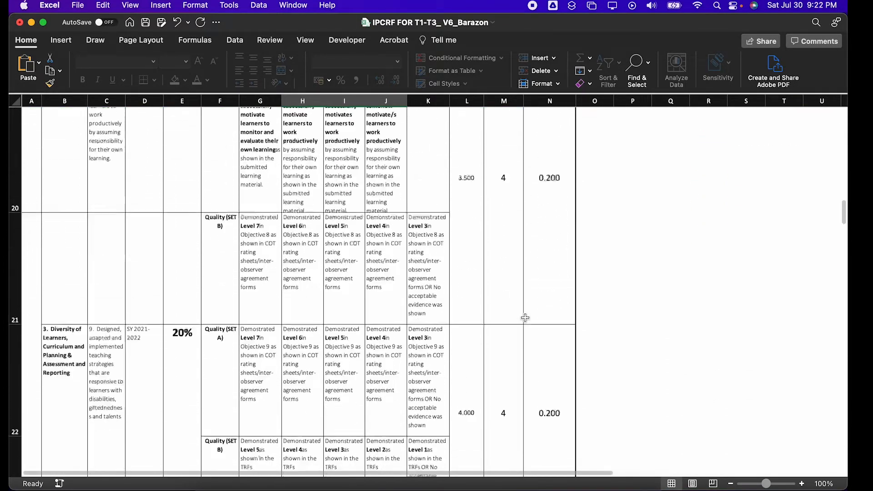
scroll(525, 317, "down", 20)
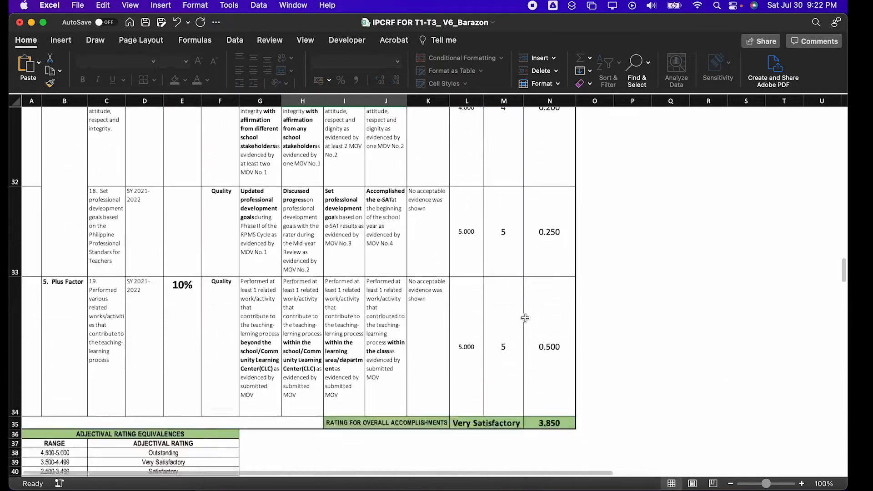
scroll(525, 317, "up", 20)
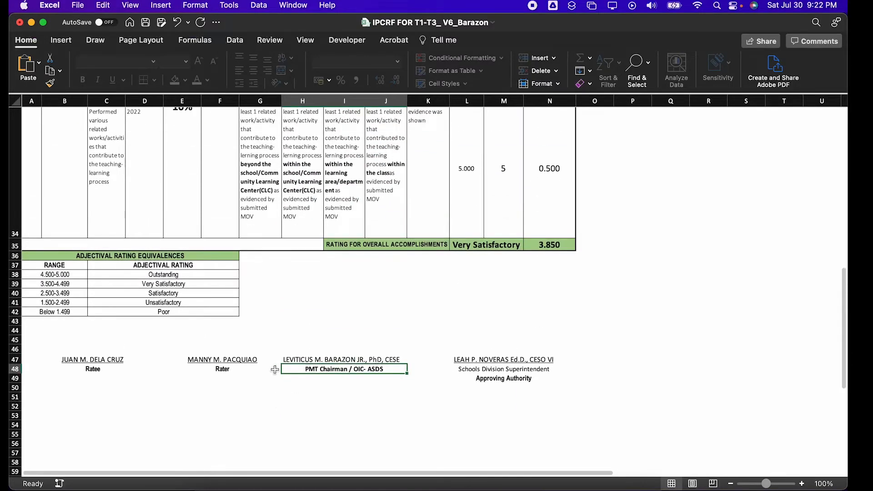
- Check the signatory cells for the ratee, rater, PMT chairman and approving authority in rows 47 to 49
left_click(207, 358)
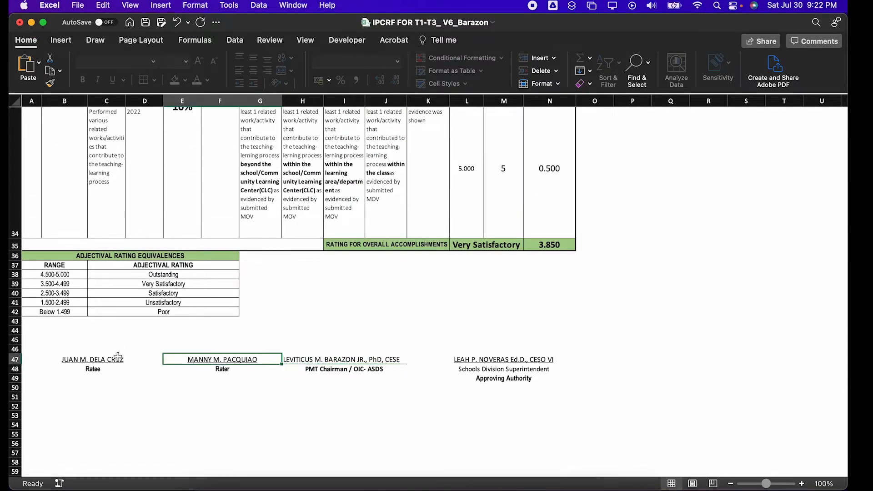
left_click(87, 357)
left_click(126, 368)
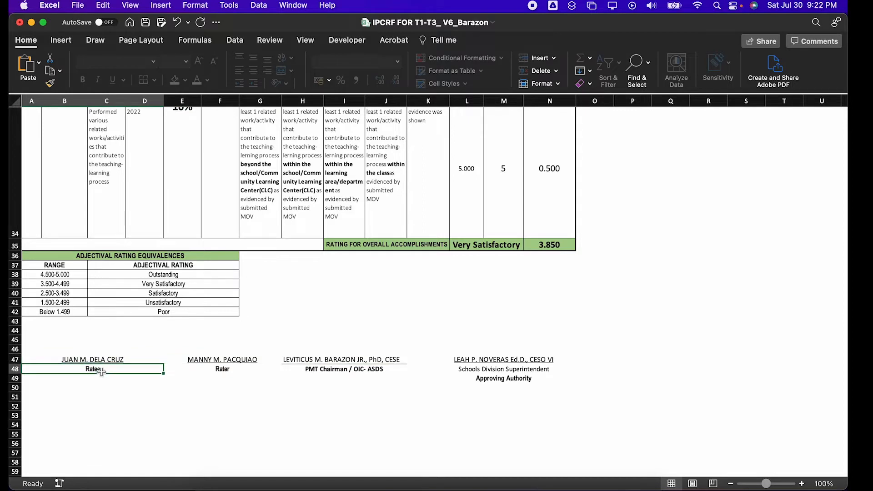
left_click(212, 358)
left_click(314, 359)
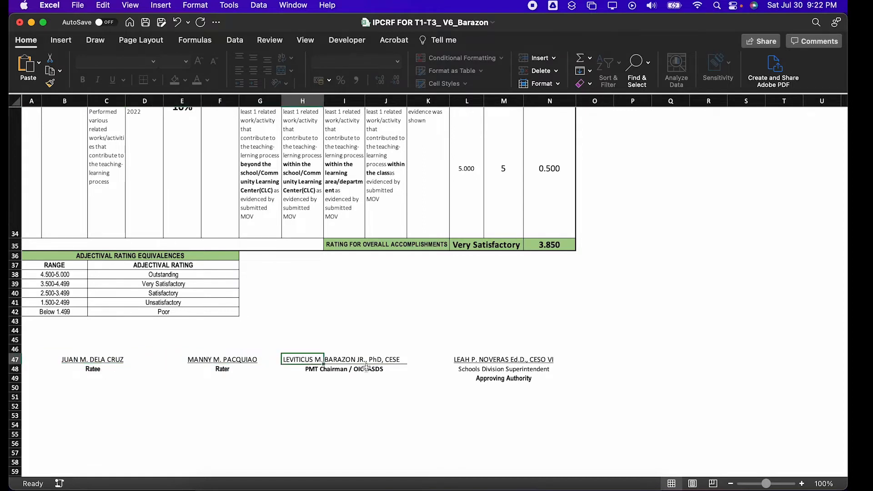
left_click(338, 376)
left_click(330, 370)
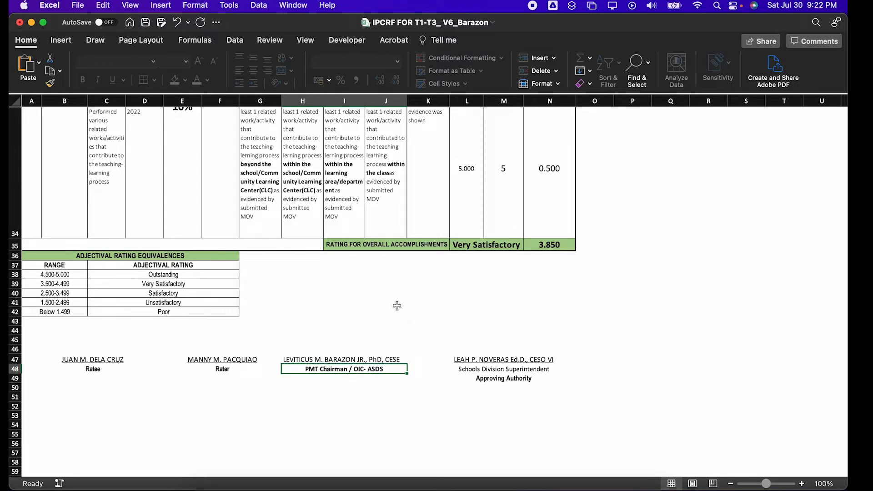
left_click(370, 360)
left_click(321, 358)
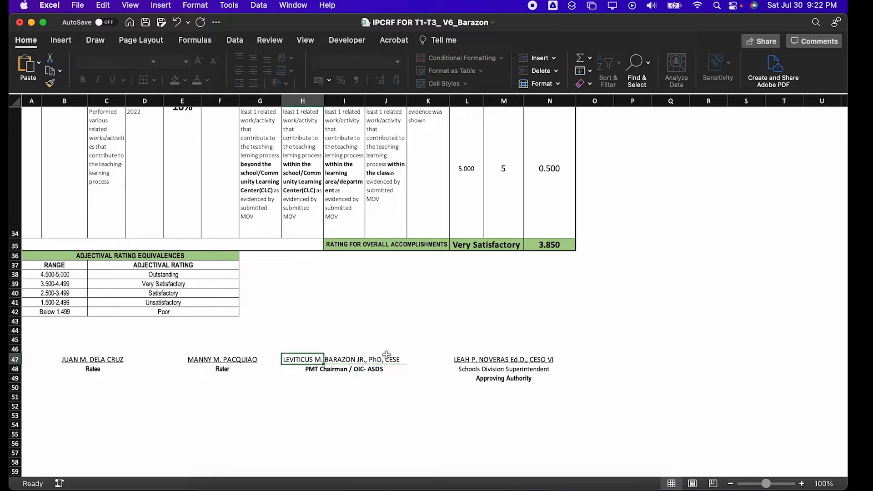
left_click(499, 363)
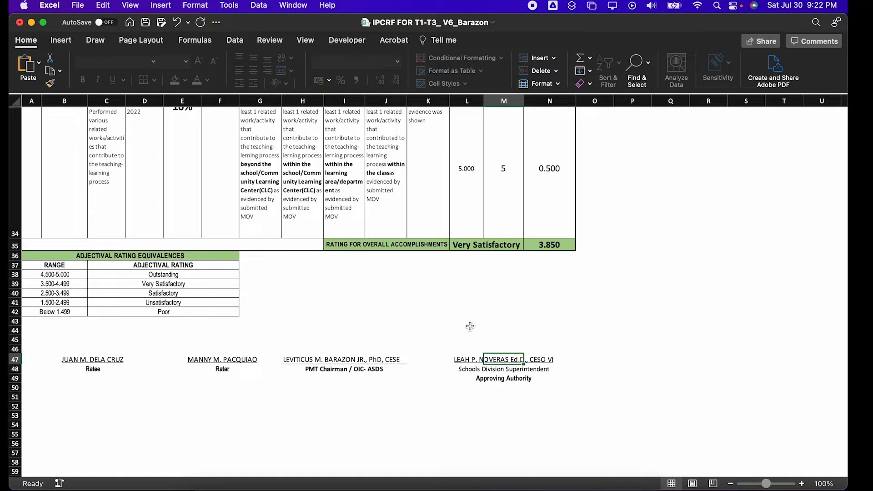
left_click(477, 378)
- Recheck the header details and the average, rating and score columns across all objectives of the IPCRF form
scroll(444, 331, "up", 5)
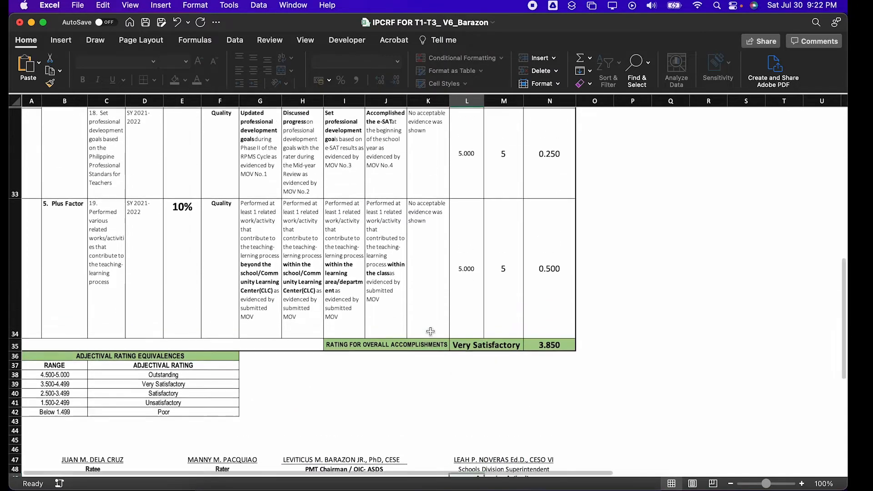
scroll(430, 331, "down", 3)
scroll(430, 331, "up", 15)
scroll(430, 331, "up", 15)
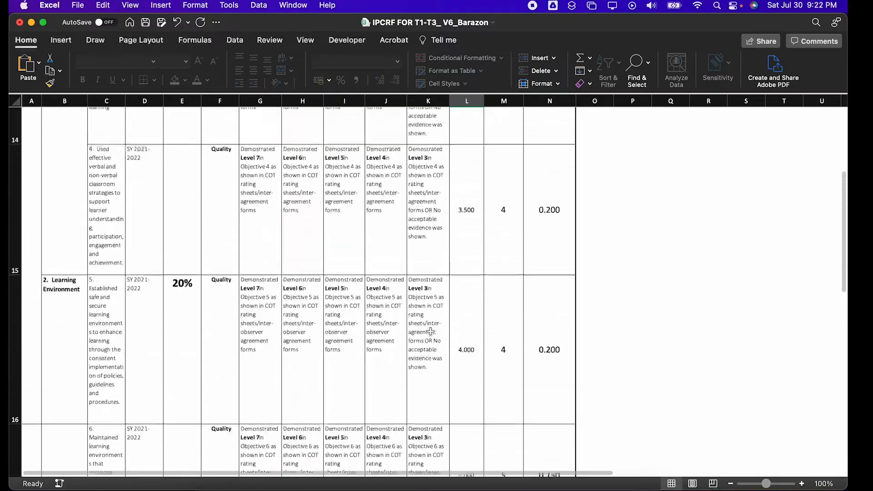
scroll(430, 331, "down", 20)
scroll(430, 331, "down", 15)
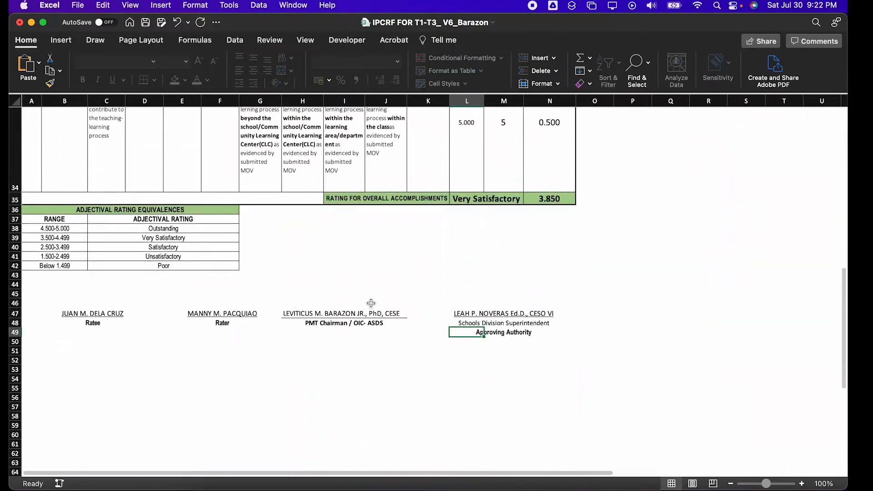
scroll(371, 303, "up", 15)
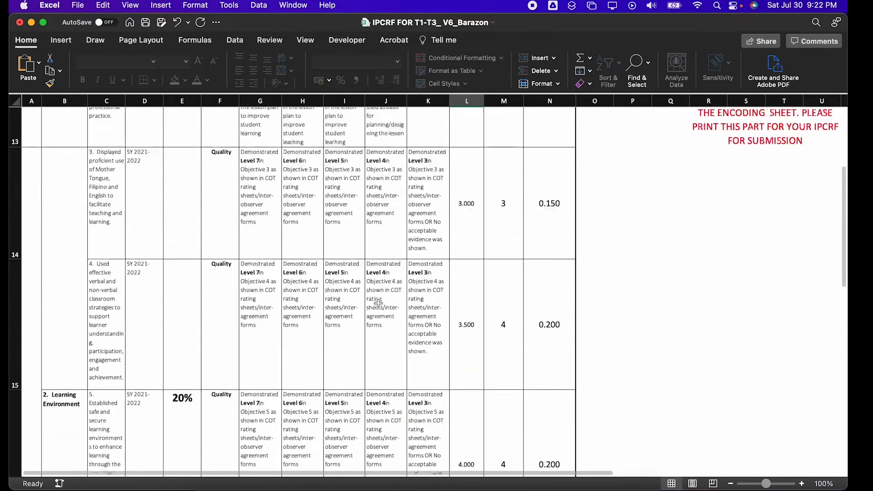
scroll(378, 301, "up", 8)
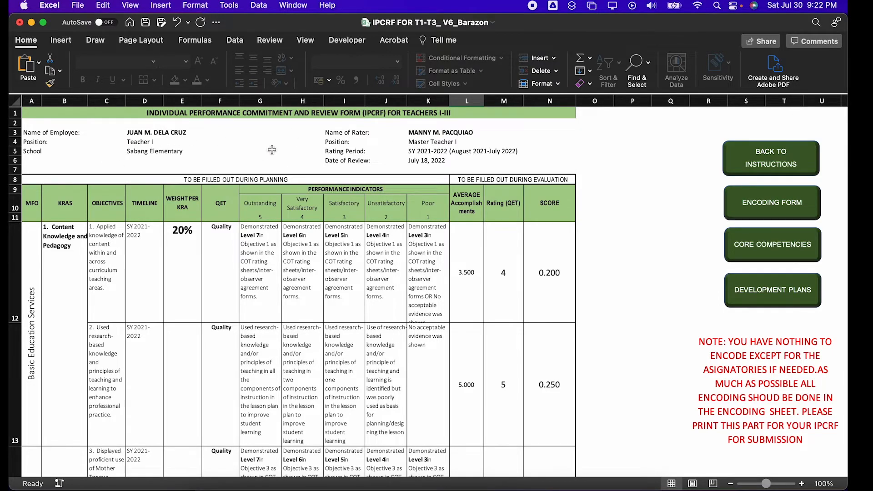
scroll(487, 280, "down", 8)
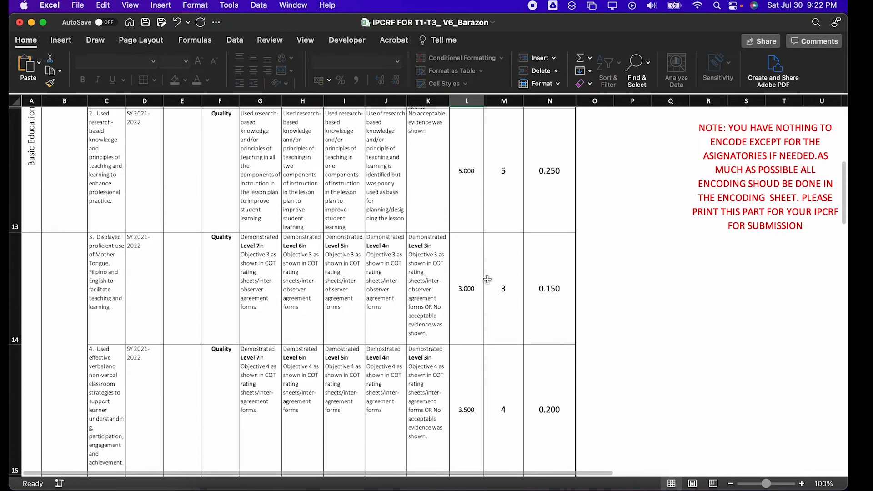
scroll(487, 279, "up", 10)
scroll(487, 279, "down", 3)
scroll(487, 279, "up", 3)
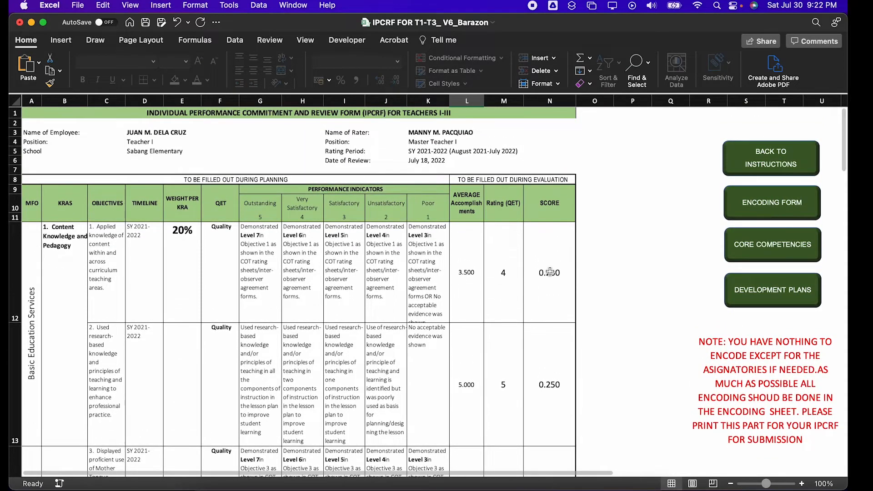
scroll(550, 272, "down", 15)
scroll(550, 271, "down", 20)
scroll(550, 272, "up", 5)
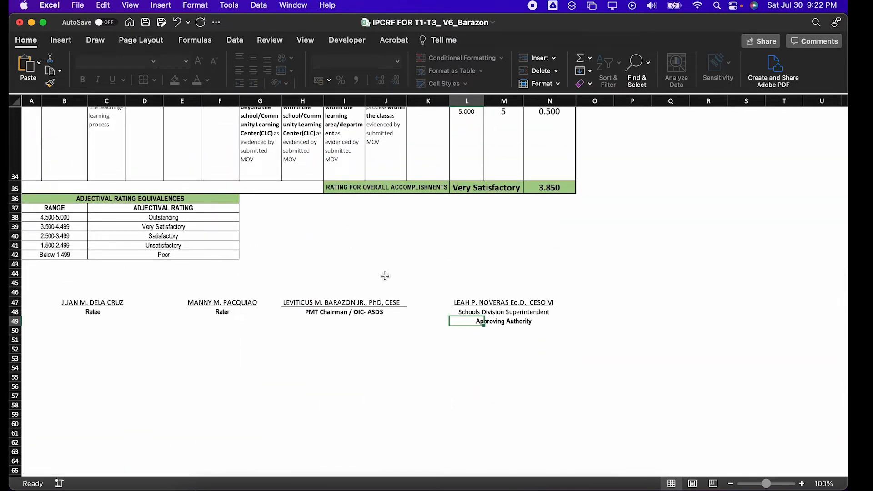
scroll(385, 276, "up", 20)
scroll(385, 276, "up", 5)
- Open the Core Competencies sheet and look over its core behavioral competency checklists
left_click(765, 251)
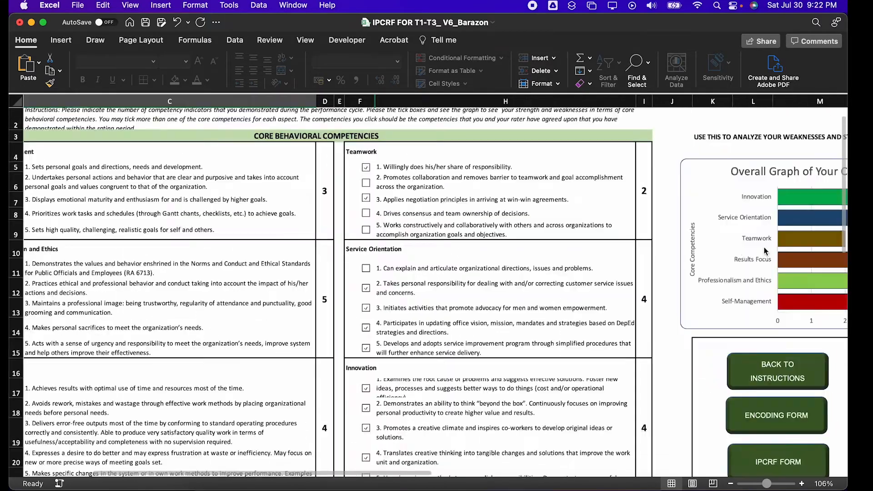
scroll(464, 318, "down", 5)
scroll(464, 317, "up", 6)
scroll(464, 318, "left", 1)
scroll(464, 317, "down", 1)
scroll(464, 317, "down", 5)
scroll(465, 318, "up", 5)
scroll(464, 318, "left", 1)
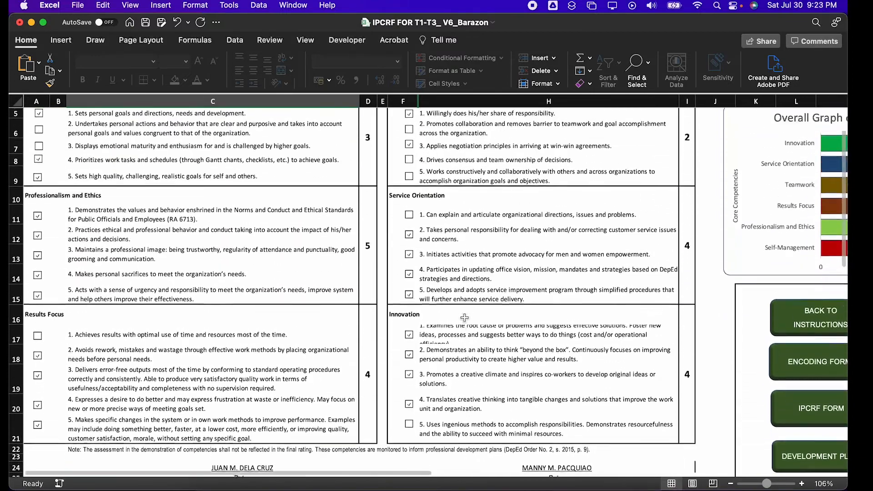
- Tick Self-Management indicators 2 and 3 and Teamwork indicator 2, viewing the overall competency graph in between
scroll(464, 318, "up", 2)
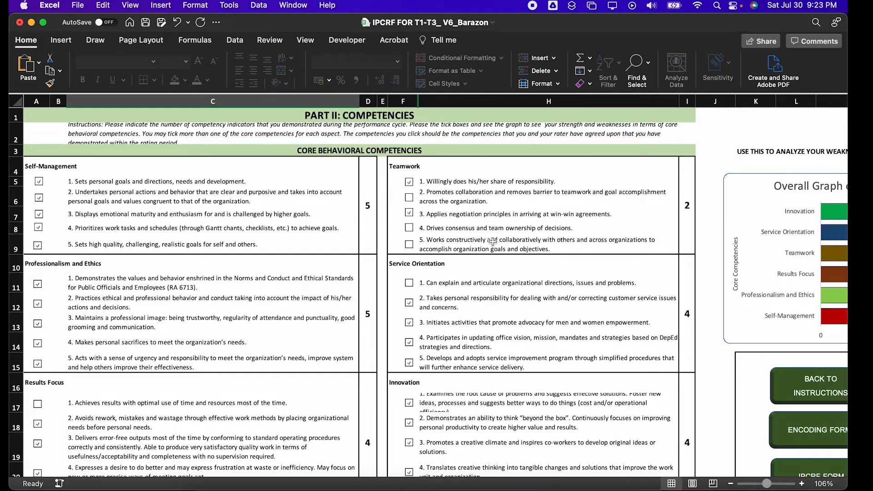
scroll(492, 241, "right", 5)
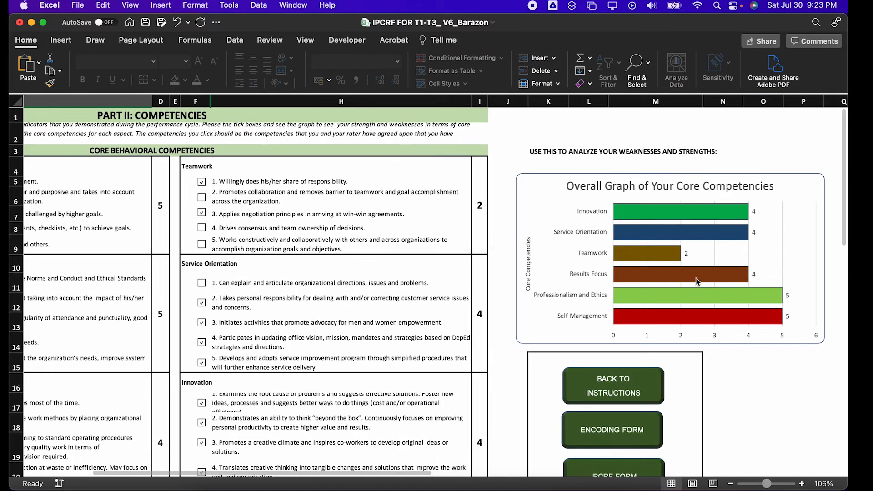
scroll(695, 280, "left", 5)
left_click(409, 183)
scroll(227, 210, "up", 1)
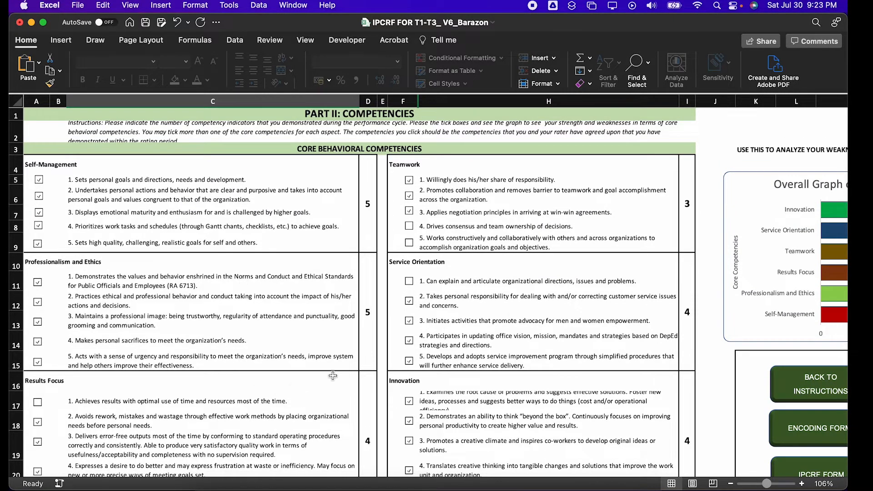
- Untick Self-Management indicators 1 to 4 in the competency checklist, and tick all four again
scroll(345, 375, "down", 3)
scroll(343, 372, "down", 3)
scroll(343, 372, "up", 5)
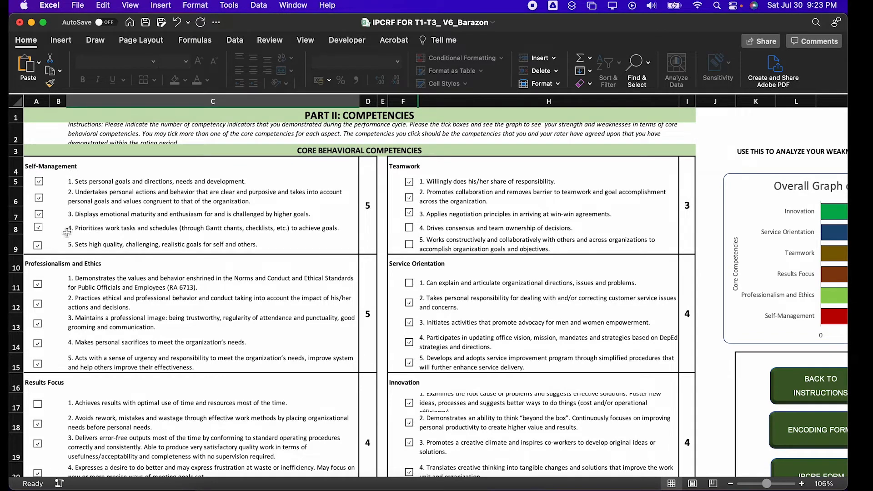
left_click(38, 228)
left_click(39, 215)
left_click(38, 199)
left_click(39, 181)
left_click(39, 199)
left_click(40, 214)
left_click(39, 229)
left_click(39, 181)
- Compare the bars of the Overall Graph of Your Core Competencies with the competency checklists beside it
scroll(363, 207, "right", 1)
scroll(362, 207, "right", 8)
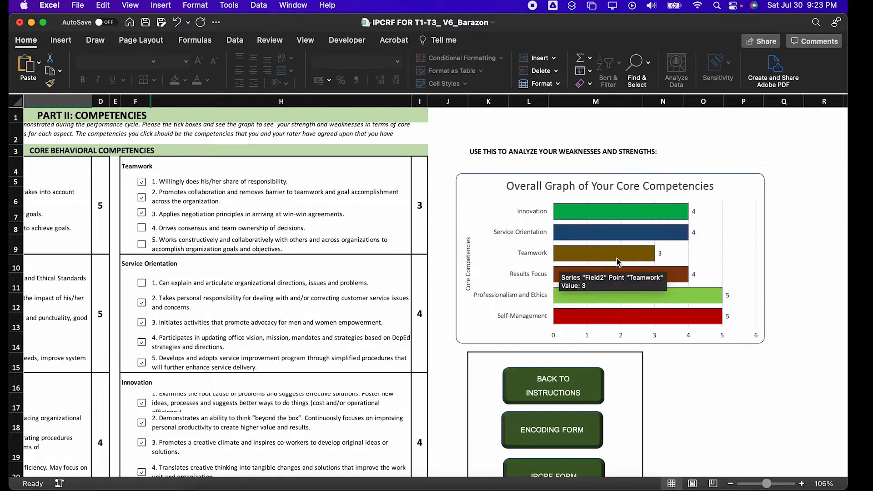
scroll(616, 258, "left", 1)
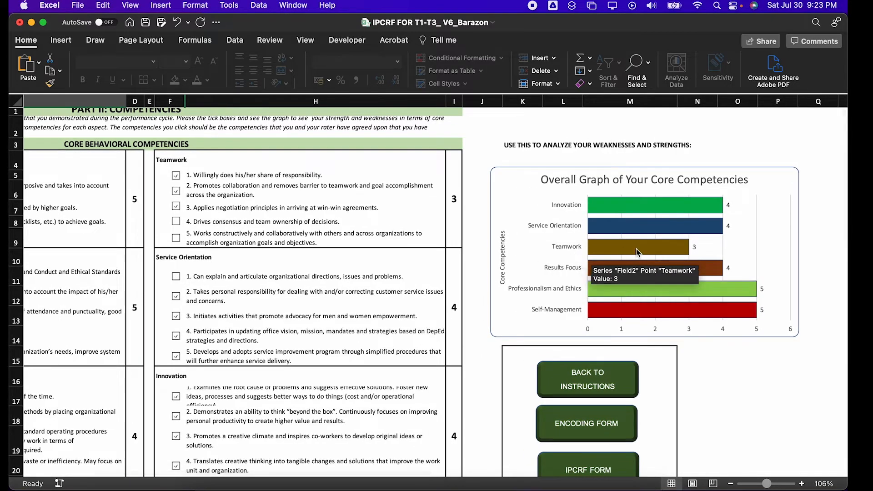
scroll(637, 249, "down", 2)
scroll(637, 249, "left", 1)
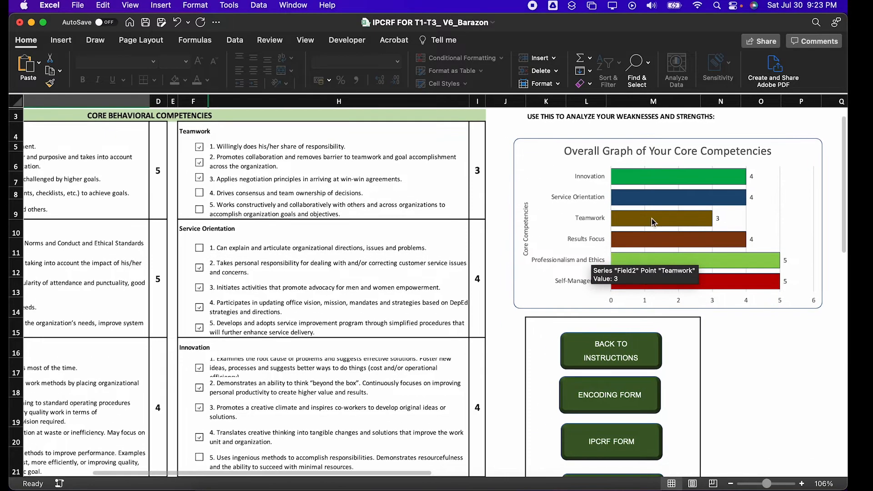
scroll(653, 227, "down", 3)
scroll(653, 227, "left", 2)
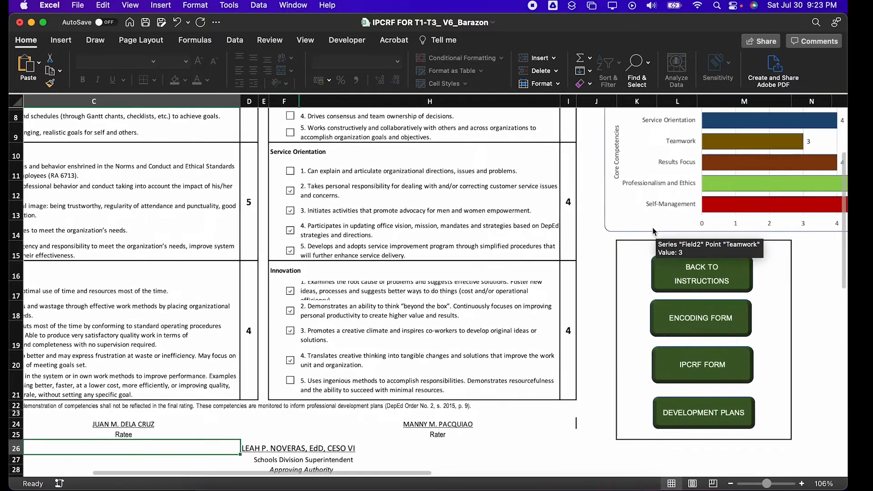
scroll(550, 246, "up", 5)
scroll(550, 245, "left", 1)
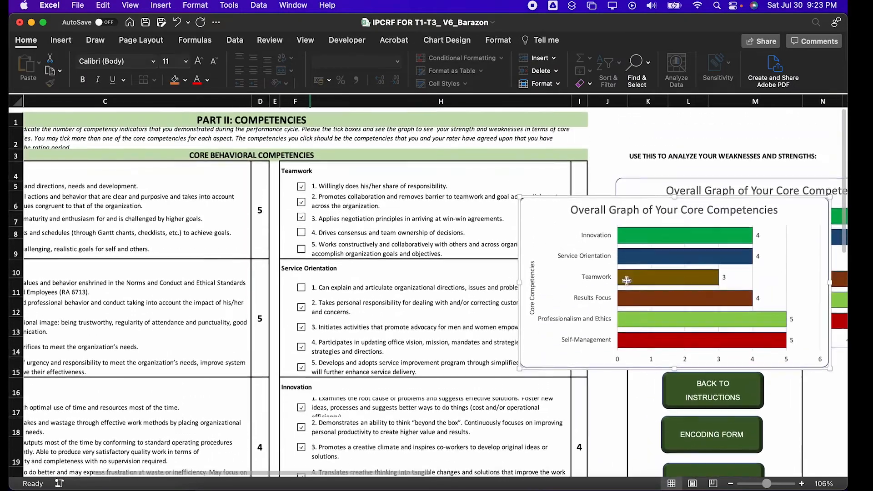
- Move the displaced core competencies graph off the checklist and back over its duplicate above the navigation box
left_click(803, 377)
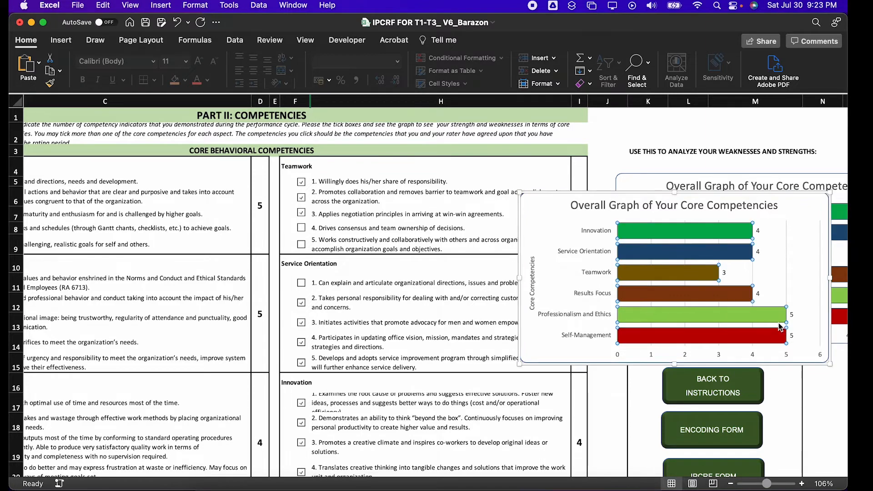
left_click(719, 232)
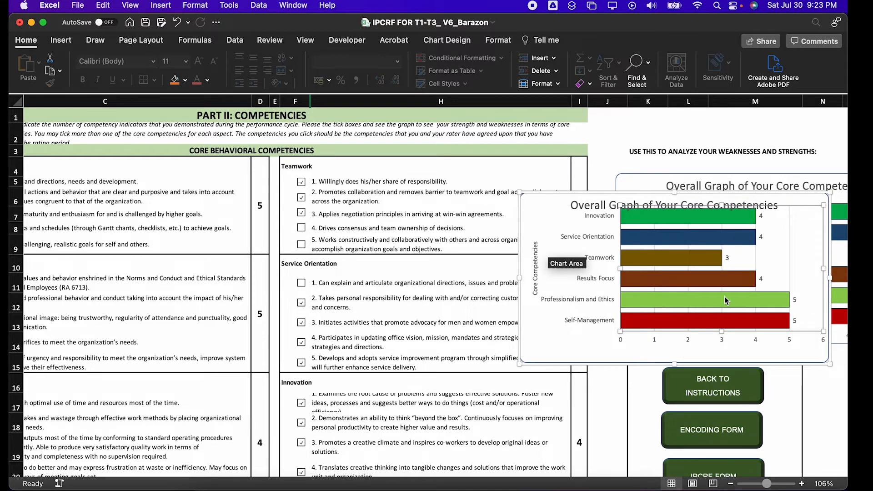
left_click_drag(540, 201, 619, 184)
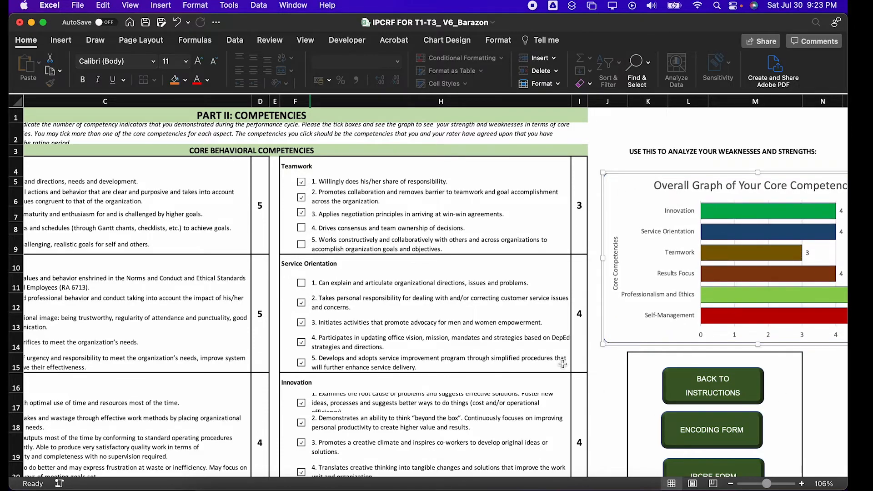
- Check the ratee, rater and approving authority signatories below the competency checklists in rows 24 to 28
scroll(562, 364, "down", 5)
scroll(563, 364, "down", 10)
scroll(562, 364, "up", 8)
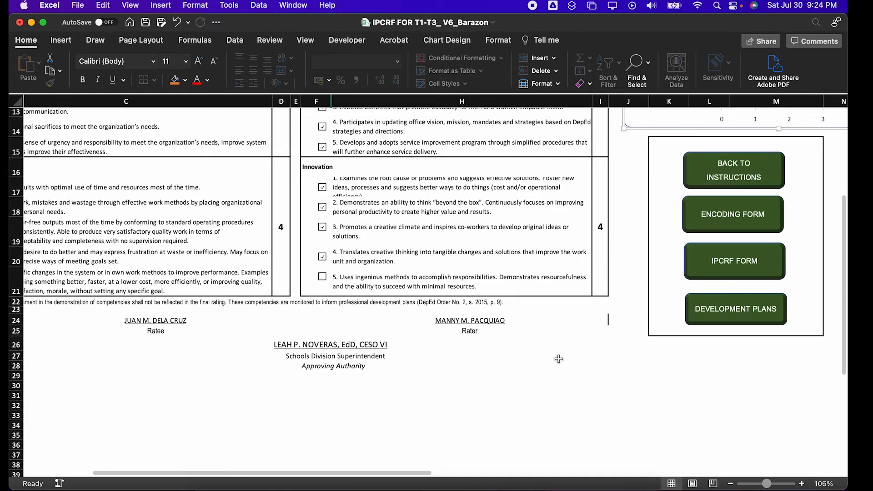
left_click(551, 357)
left_click(328, 345)
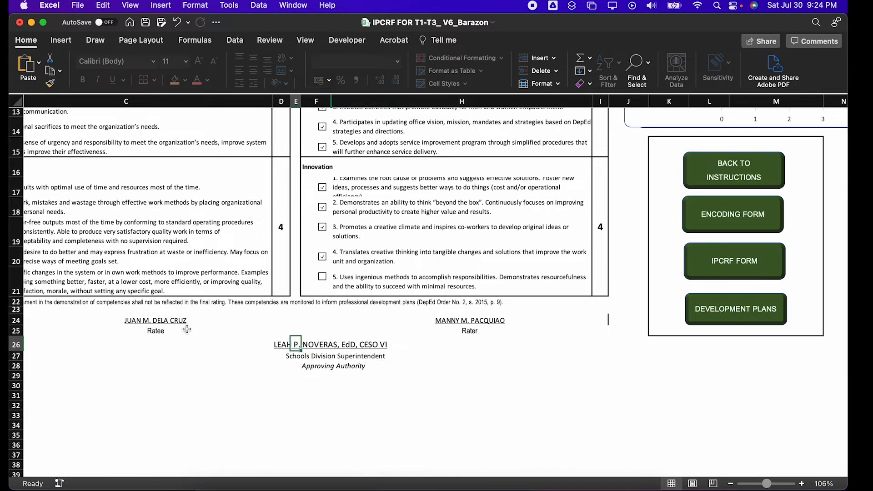
- Inspect the ratee, rater and approving authority name cells, plus the Innovation rating and its third indicator in the competency checklist
left_click(164, 320)
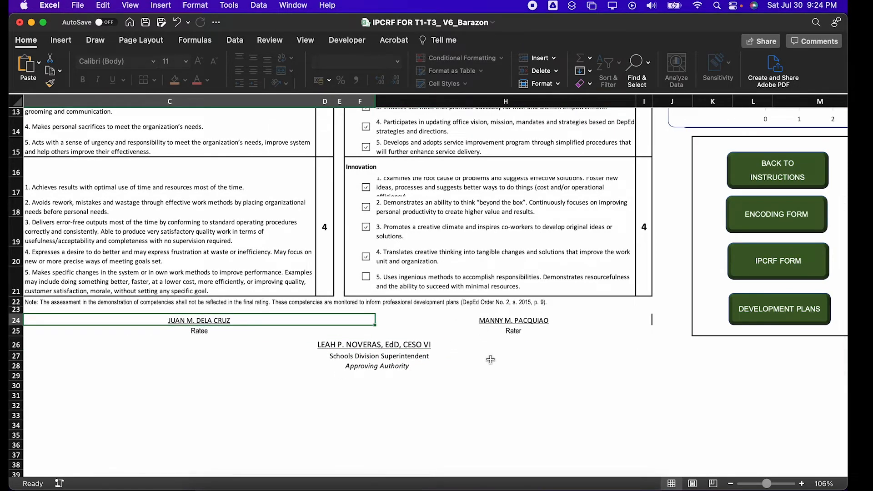
left_click(508, 328)
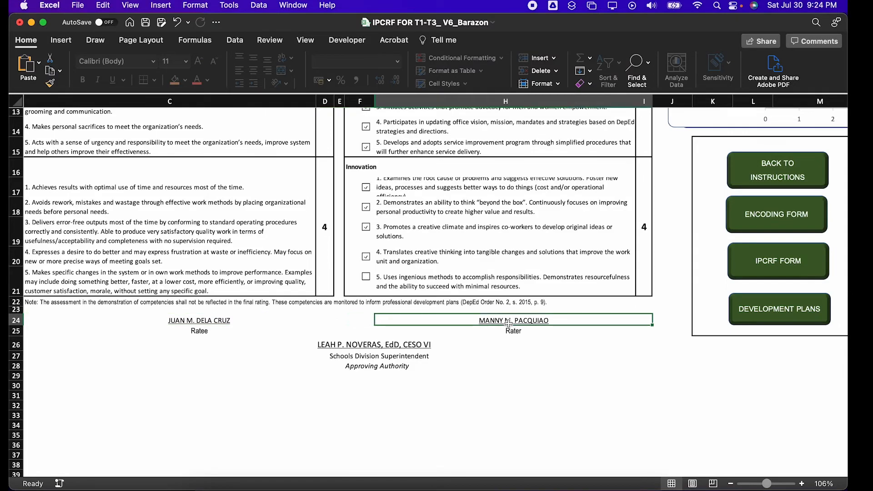
left_click(392, 347)
scroll(704, 365, "up", 5)
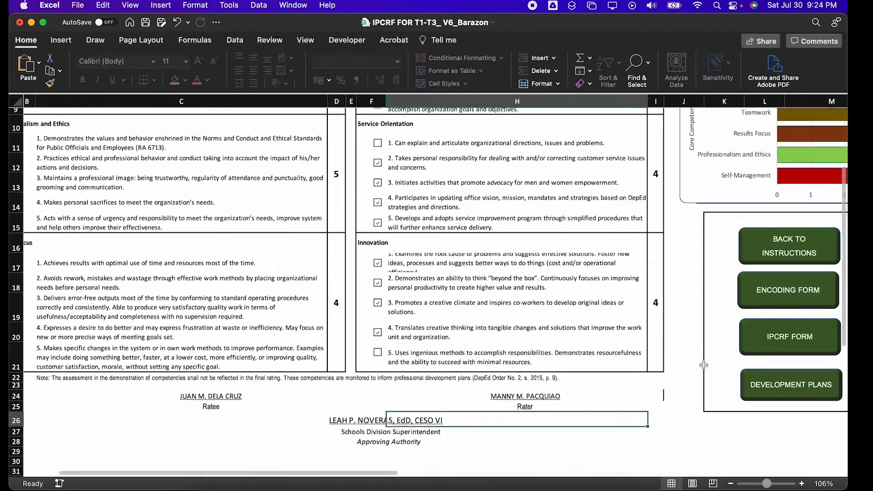
scroll(703, 365, "up", 1)
left_click(645, 334)
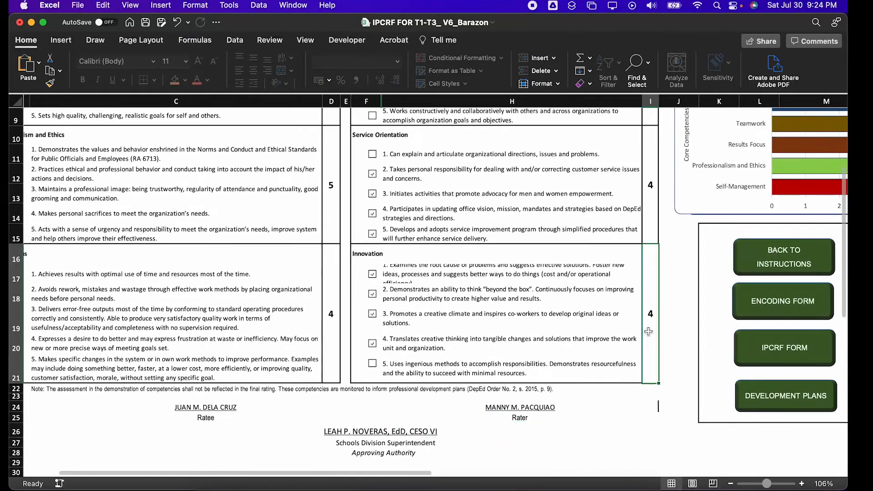
left_click(375, 324)
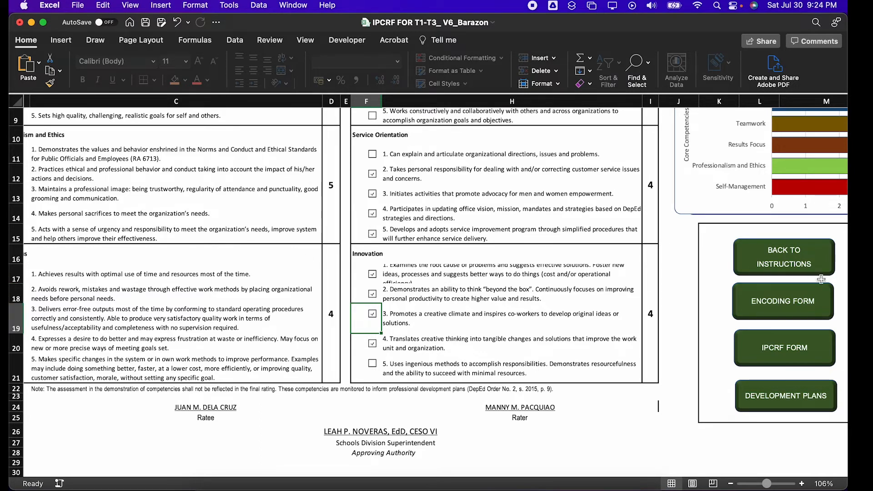
- Open the Development Plans sheet and review the Part III summary of ratings and the Rater-Ratee Agreement details
left_click(785, 406)
scroll(431, 286, "down", 1)
scroll(431, 285, "up", 1)
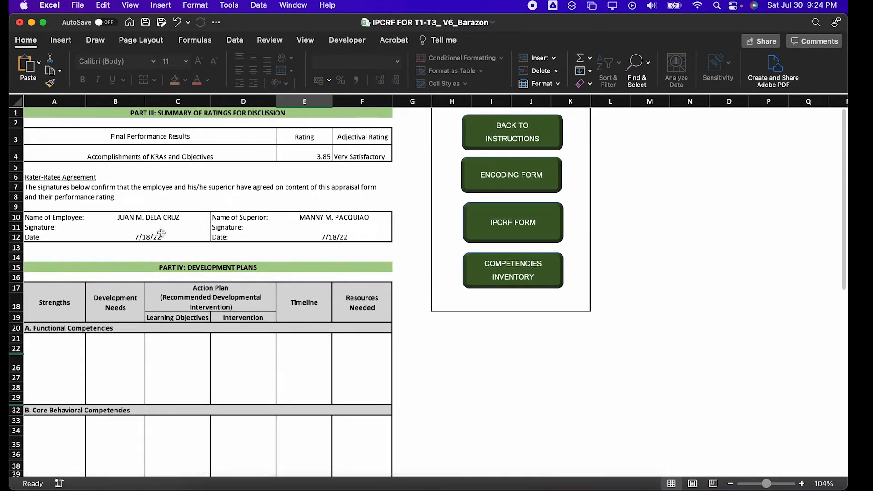
scroll(214, 200, "up", 1)
scroll(328, 356, "down", 2)
scroll(329, 358, "up", 3)
scroll(217, 211, "down", 2)
scroll(217, 211, "down", 2)
scroll(214, 210, "up", 2)
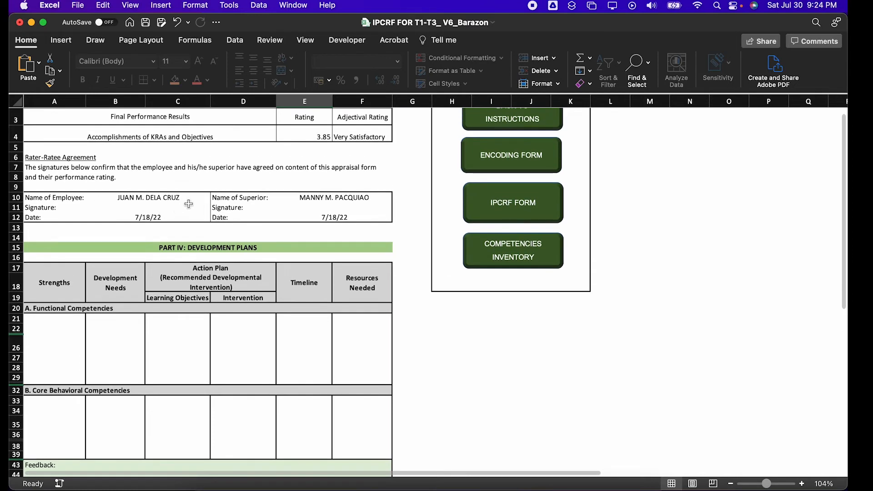
- Review the Part IV Development Plans table down to the feedback and signatories, including the Strengths cells and the Core Behavioral Development Needs cell
scroll(250, 230, "down", 3)
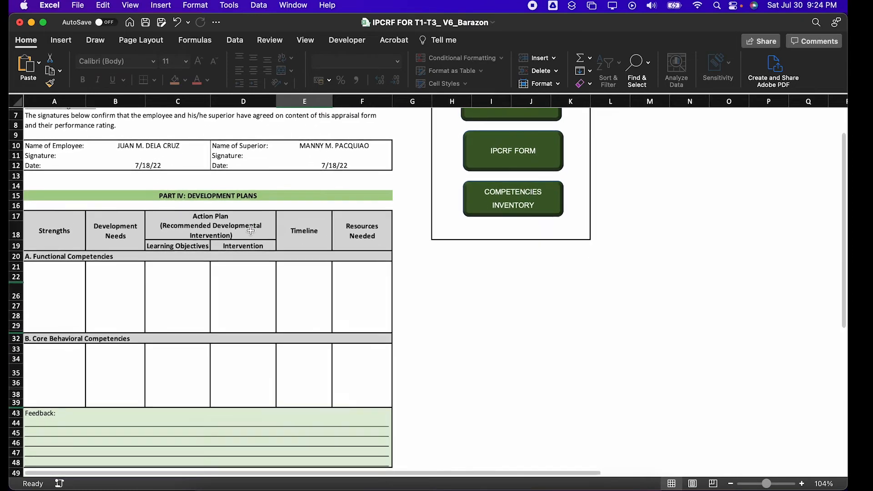
scroll(250, 231, "down", 3)
scroll(250, 230, "up", 5)
scroll(250, 230, "down", 2)
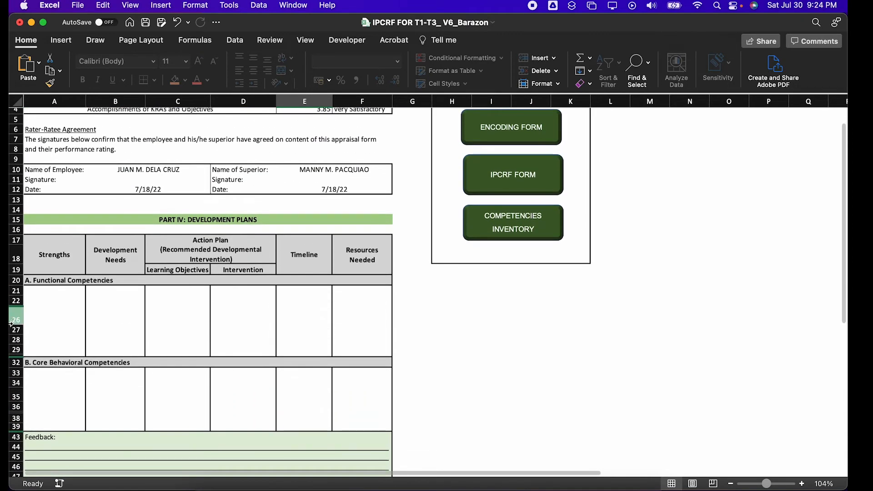
left_click(60, 300)
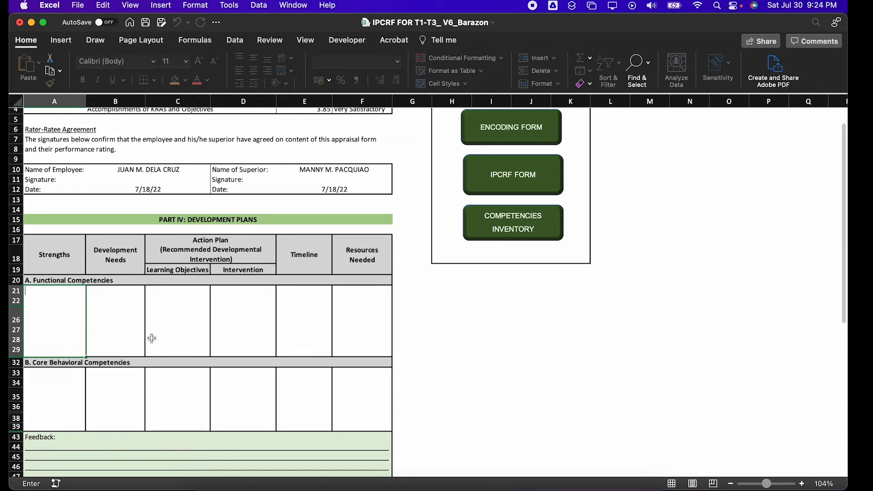
left_click(56, 387)
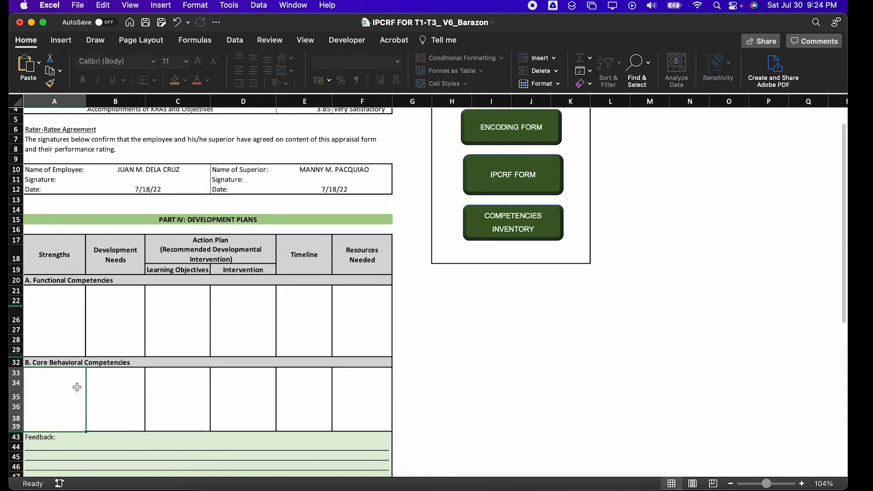
left_click(121, 385)
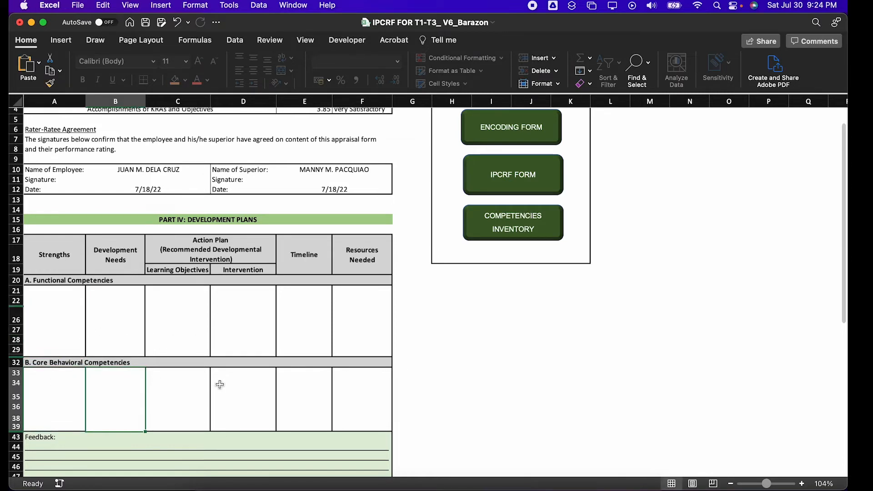
scroll(154, 387, "down", 5)
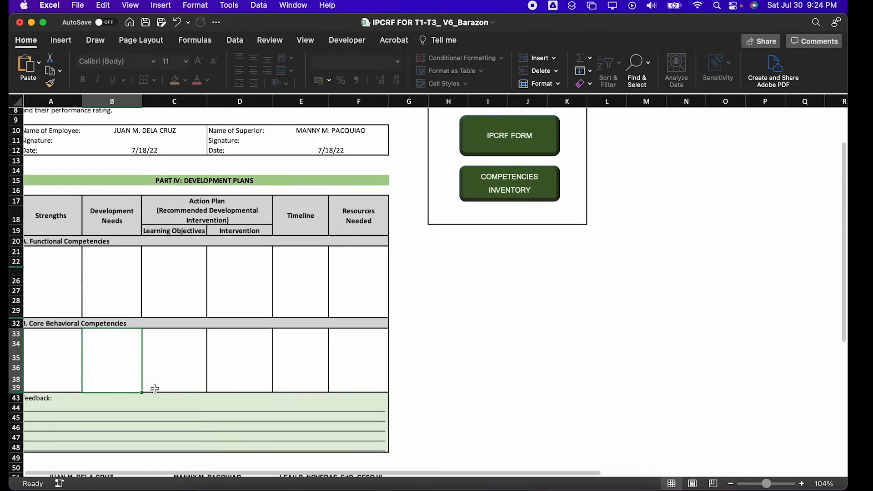
scroll(154, 388, "up", 1)
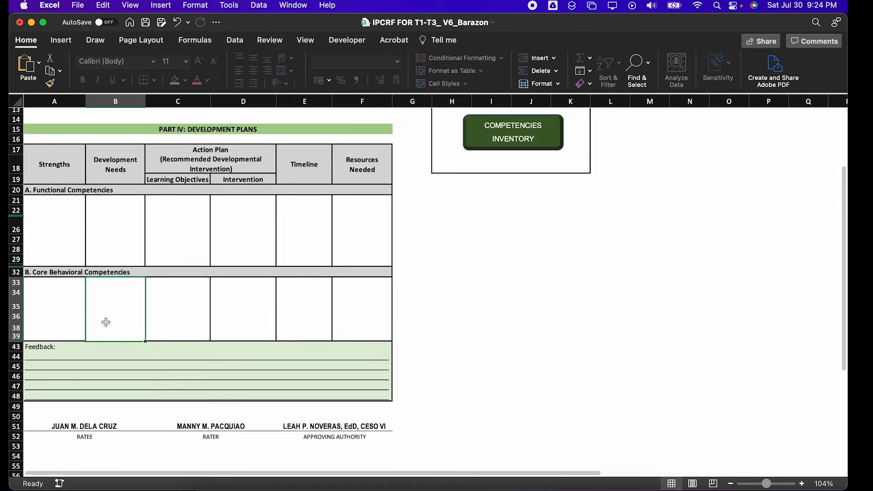
- Go through the Strengths, Development Needs, Learning Objectives, Intervention and Timeline entry cells of the Part IV competency sections
left_click(43, 222)
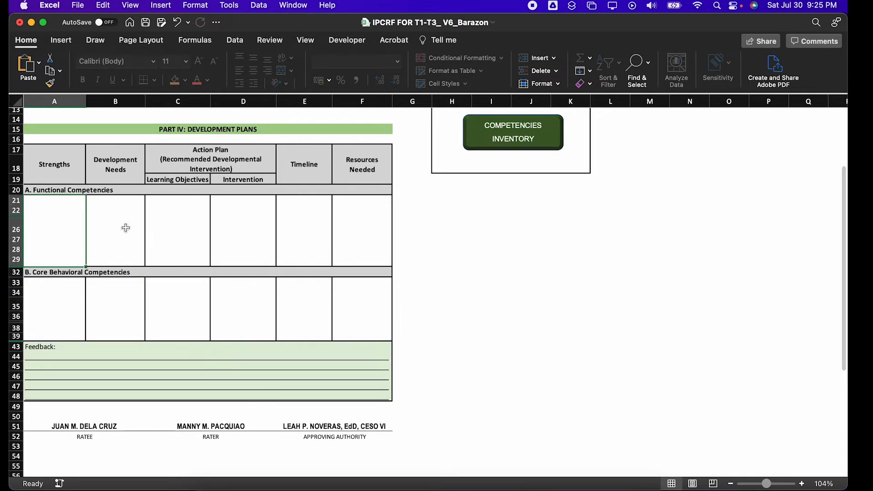
left_click(93, 213)
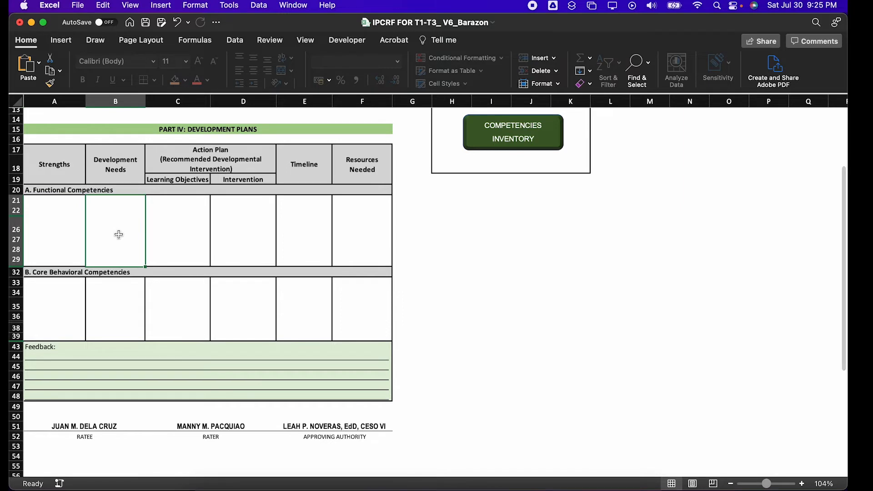
left_click(168, 206)
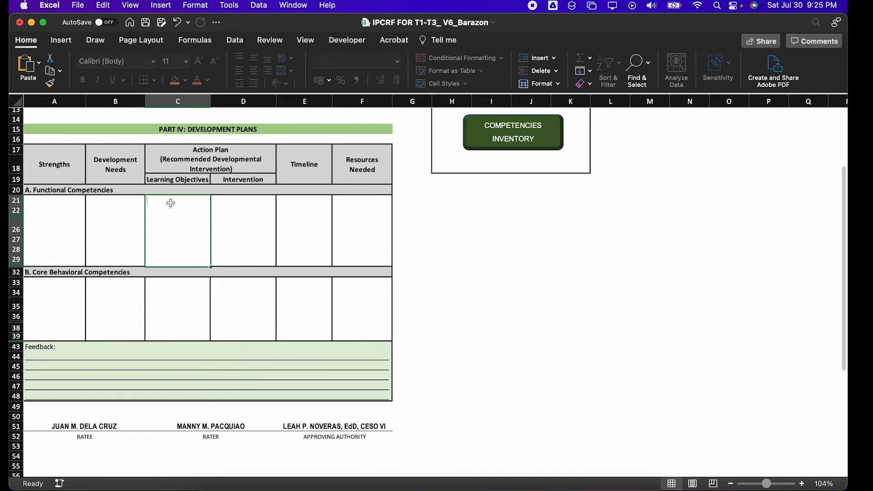
left_click(180, 292)
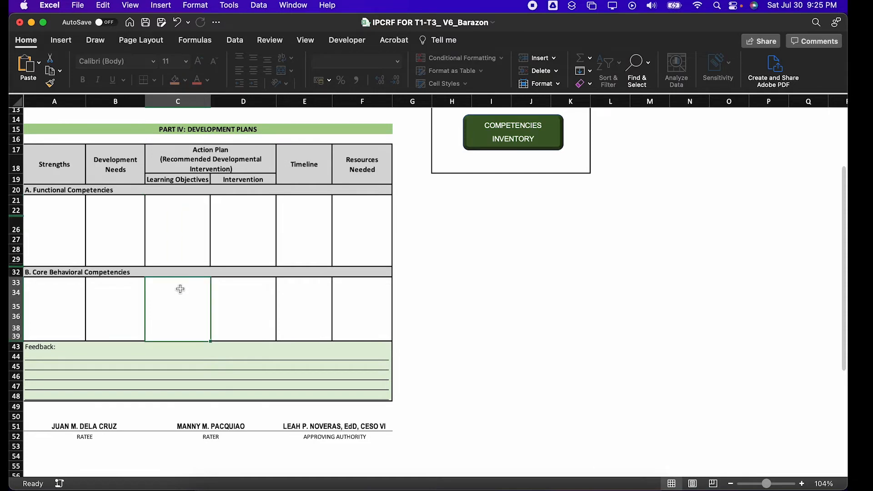
left_click(231, 239)
left_click(247, 309)
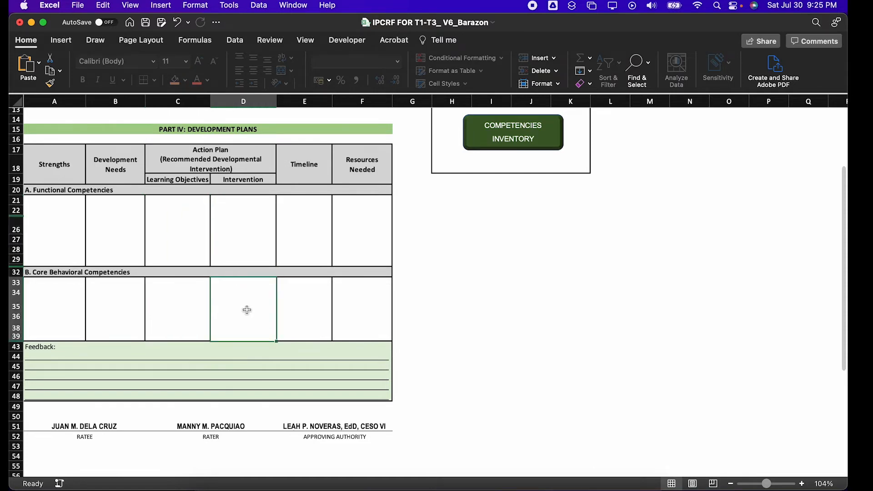
left_click(300, 245)
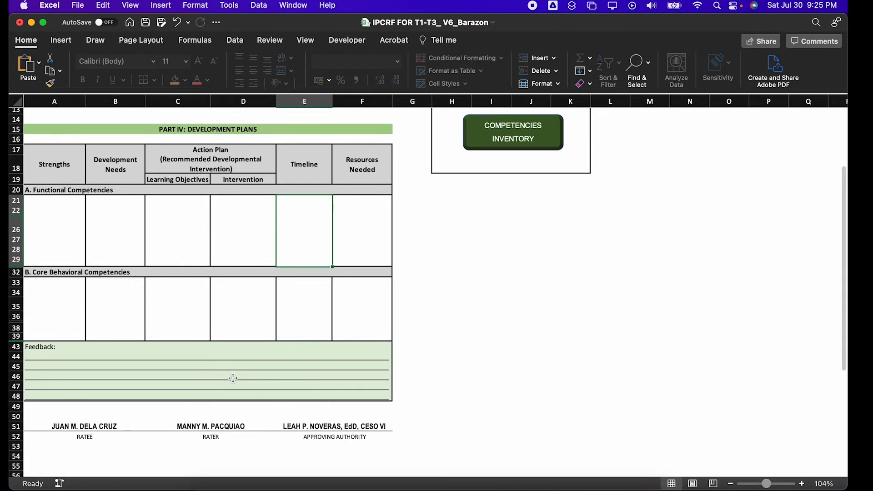
- Look over the whole Development Plans sheet from the summary of ratings downward, including the Resources Needed cell for Functional Competencies
scroll(306, 385, "up", 5)
scroll(305, 385, "down", 5)
scroll(305, 384, "up", 5)
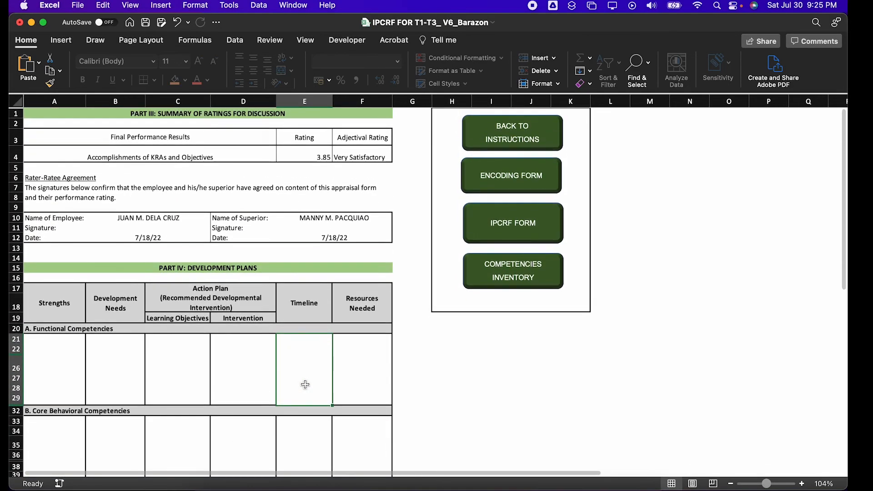
scroll(305, 384, "down", 1)
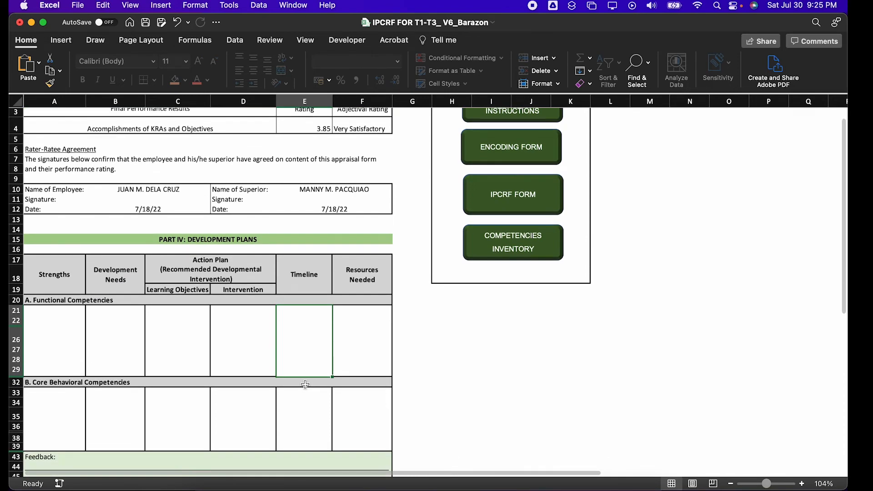
scroll(305, 385, "down", 1)
scroll(305, 384, "up", 2)
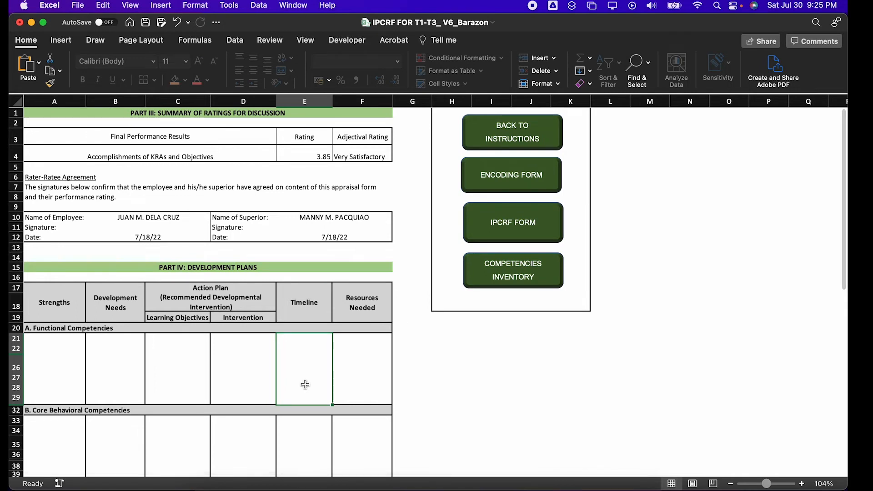
left_click(366, 379)
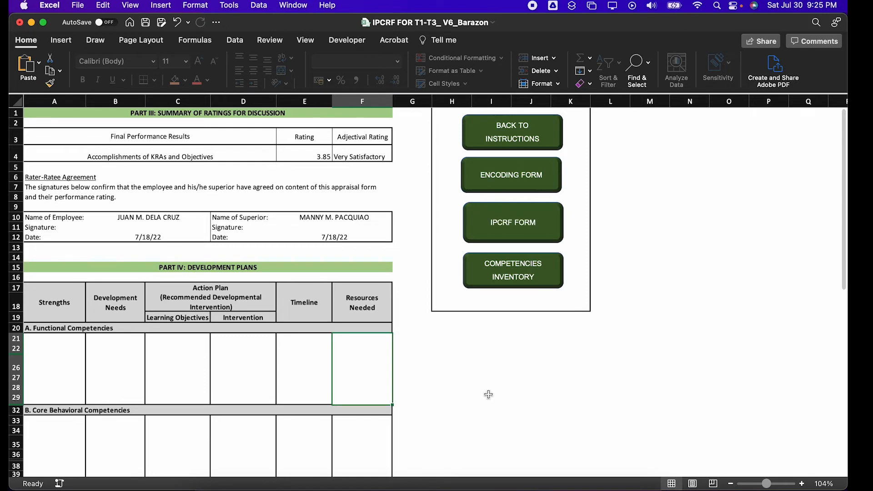
scroll(488, 394, "down", 3)
scroll(488, 394, "up", 3)
left_click(533, 6)
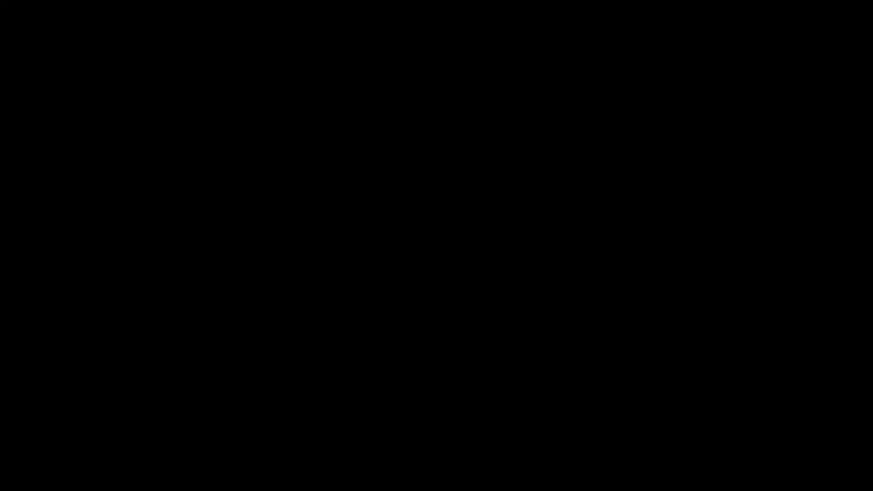